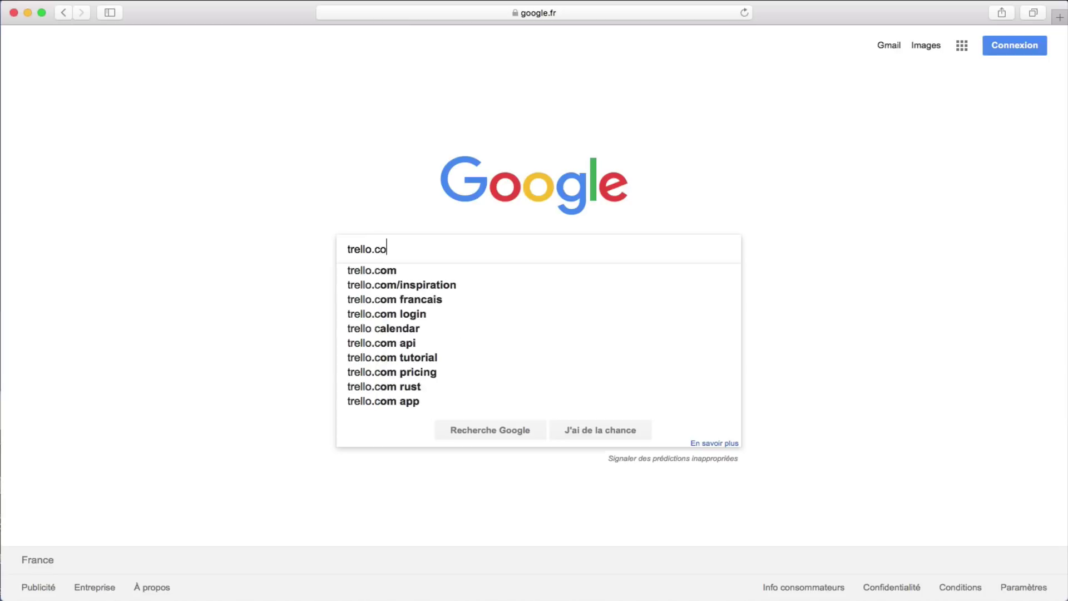
Step: Search Google for trello.com and open the official Trello result
key(Return)
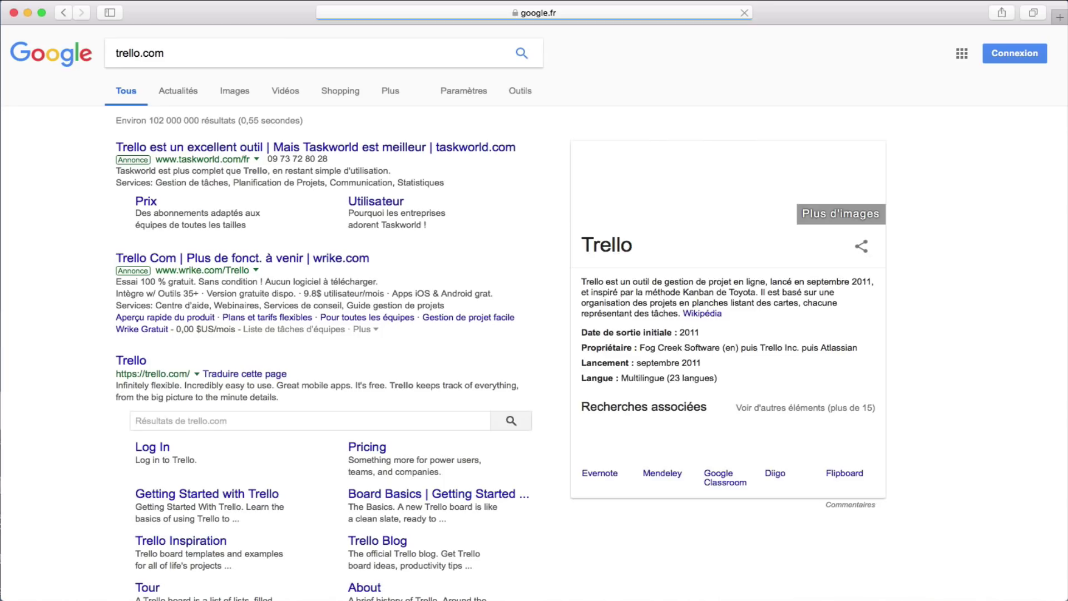
click(136, 361)
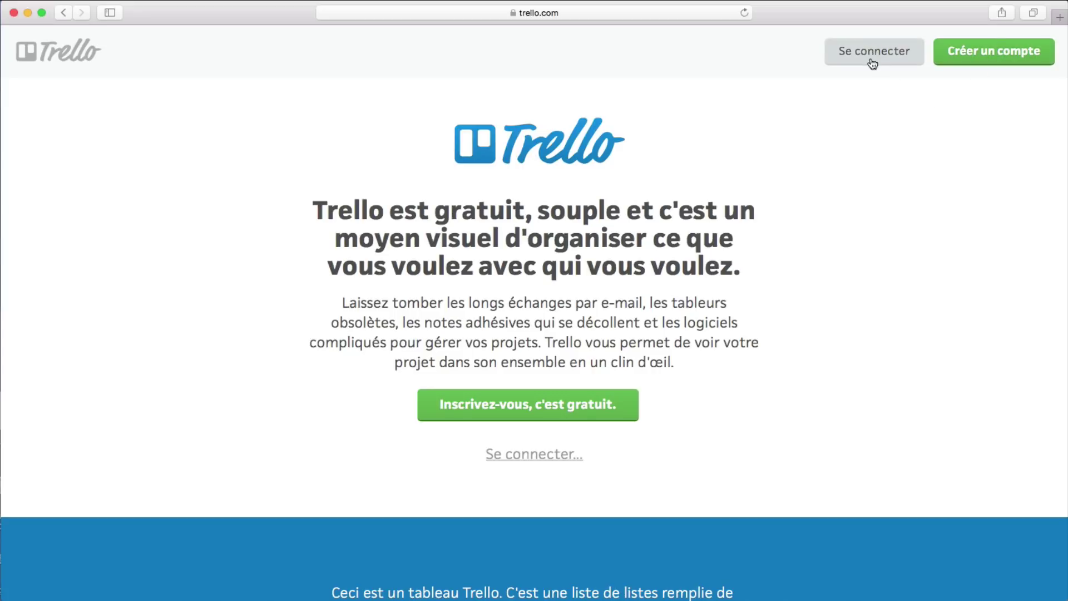
Step: Sign up for Trello with the name LES PROS DE LA SOURIS, a Gmail address and a password
click(995, 51)
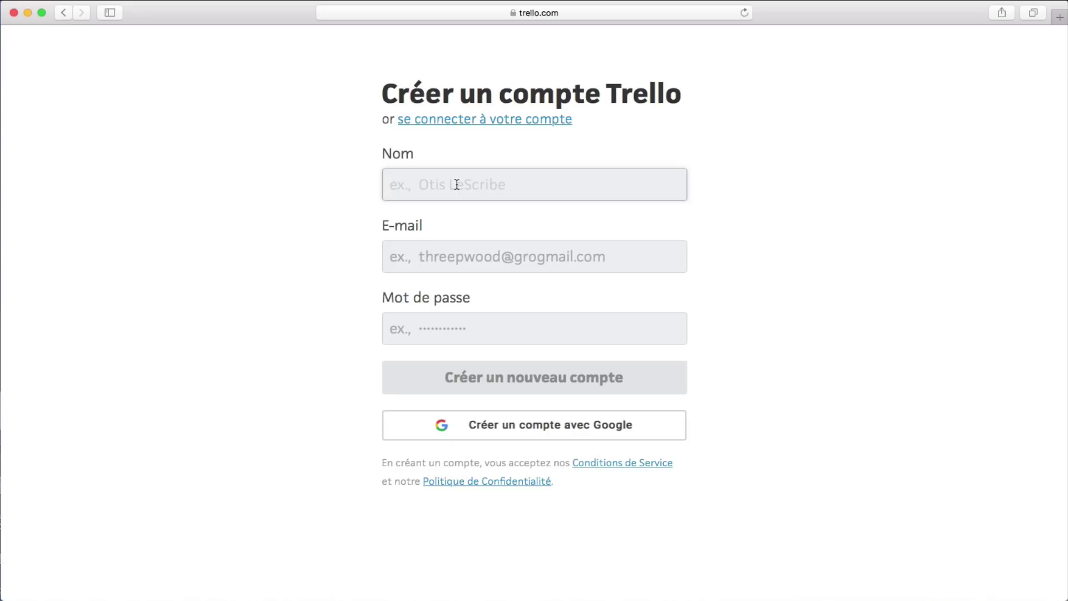
text(LES PROS DE LA SOURIS)
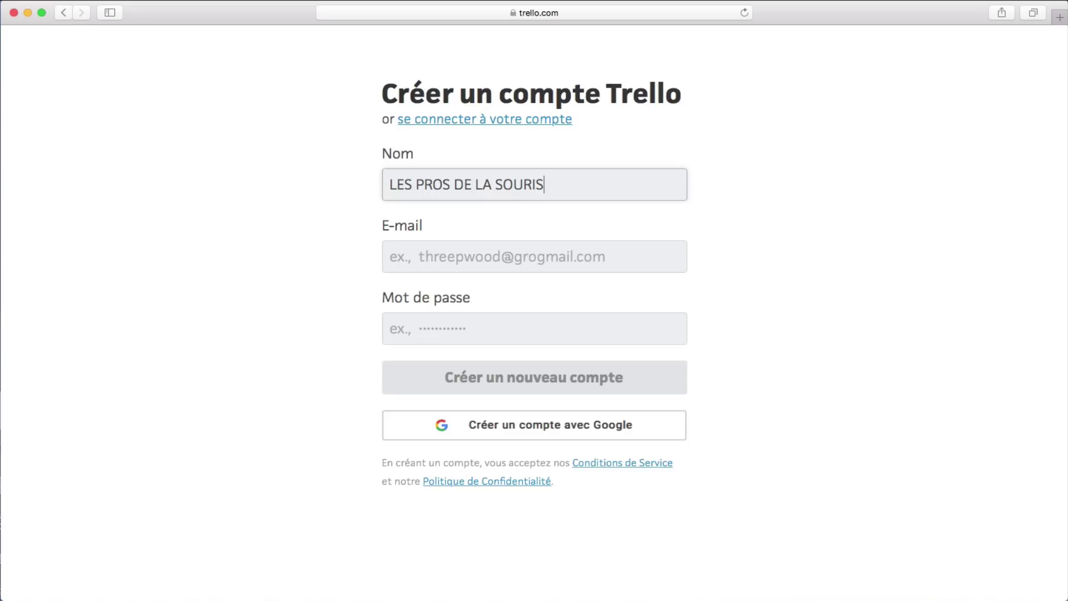
click(487, 252)
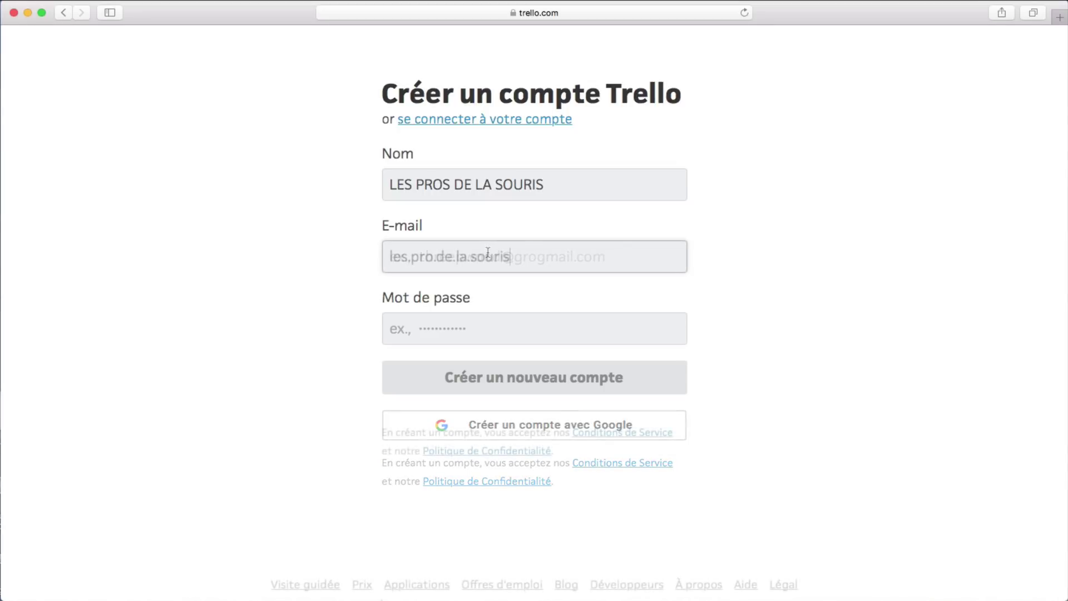
text(@gma)
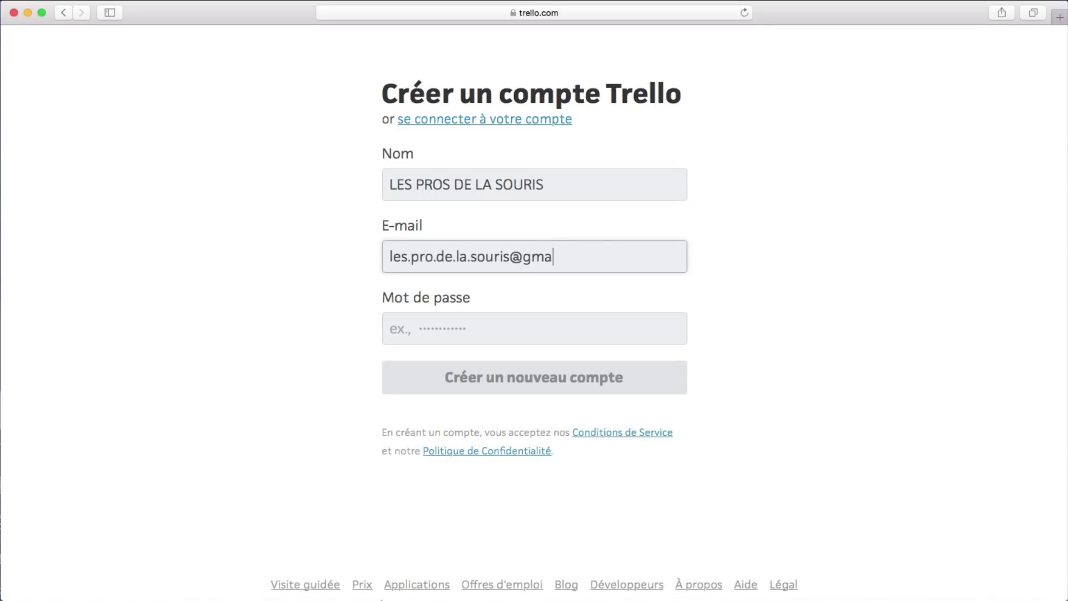
text(il.com)
click(451, 327)
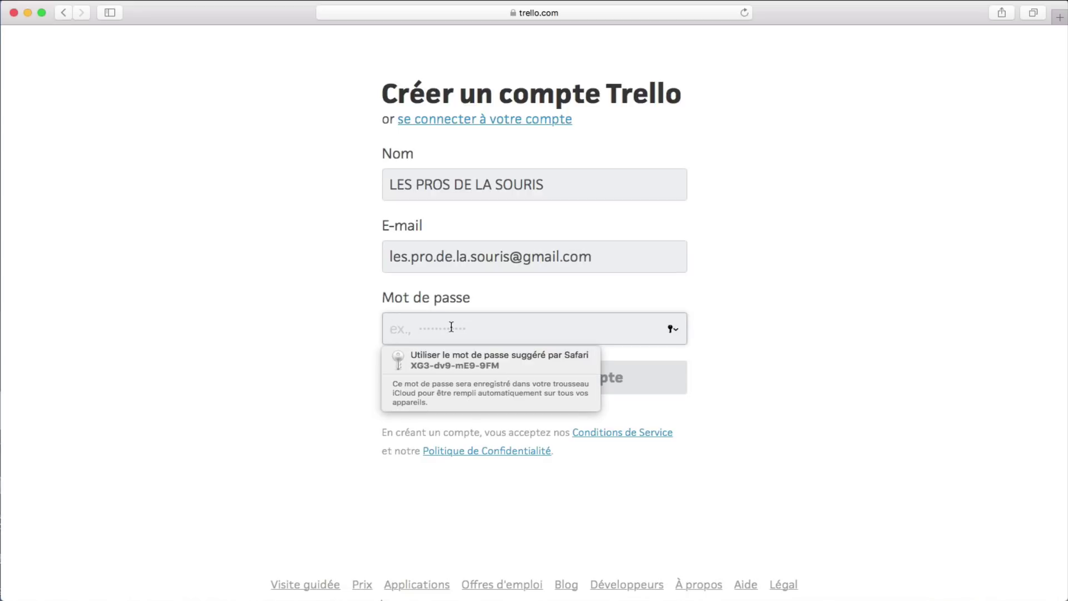
text(********)
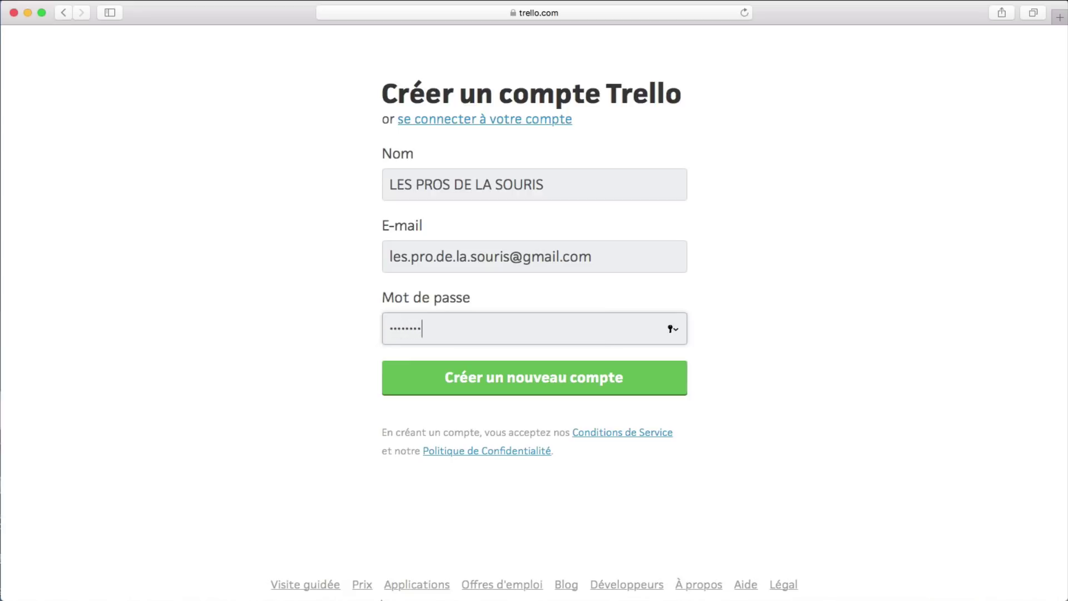
text(**)
click(544, 384)
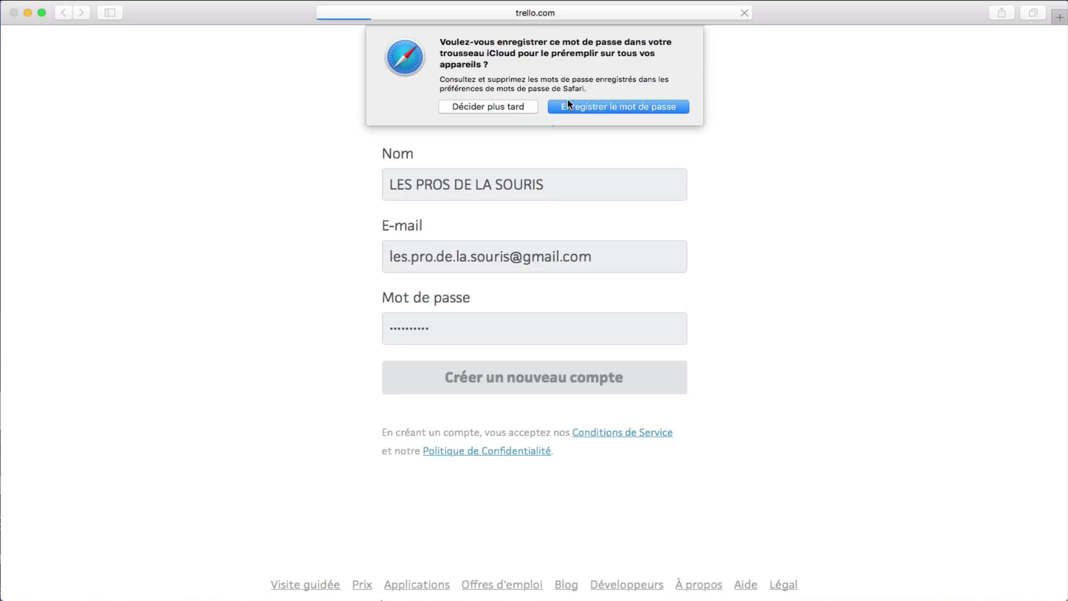
Step: Decline Safari's password save and let the new untitled board load
click(487, 109)
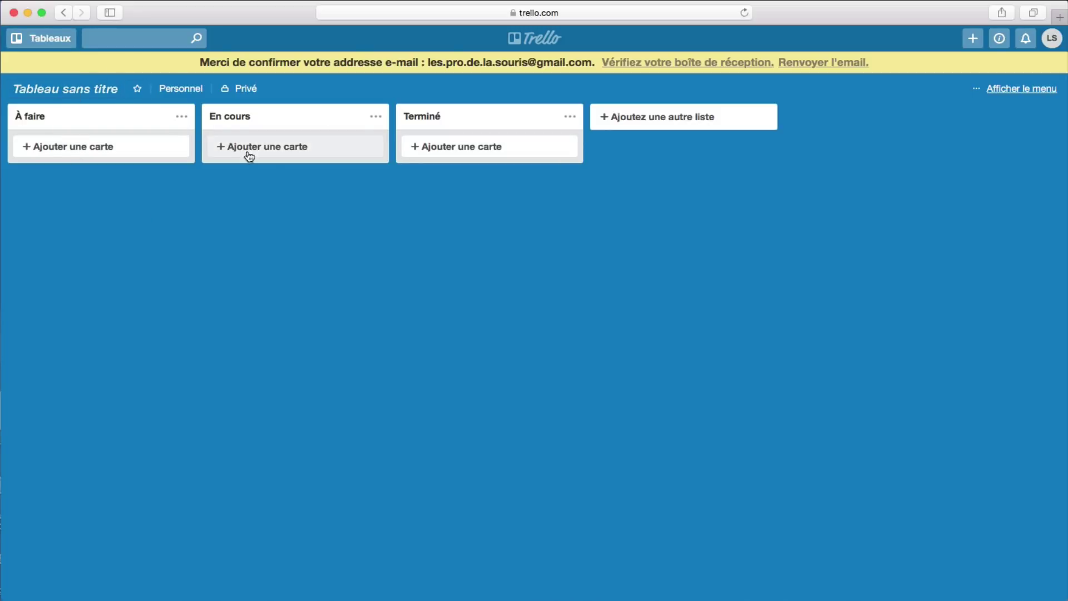
Step: Start a new board titled 'LES PROS DE LA SOURIS' and reveal its Privé visibility options
click(51, 43)
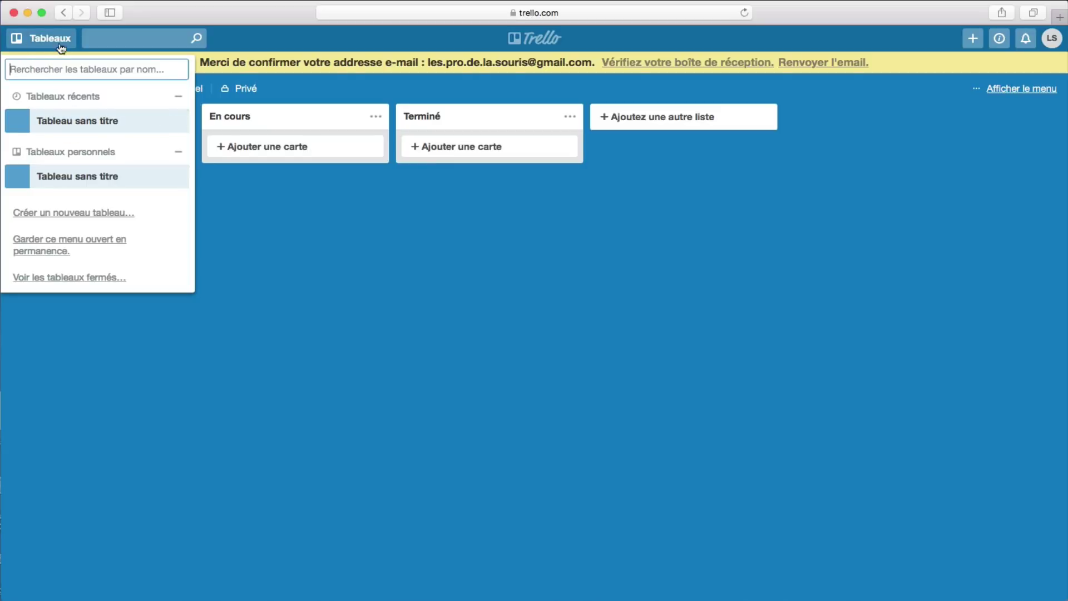
click(77, 217)
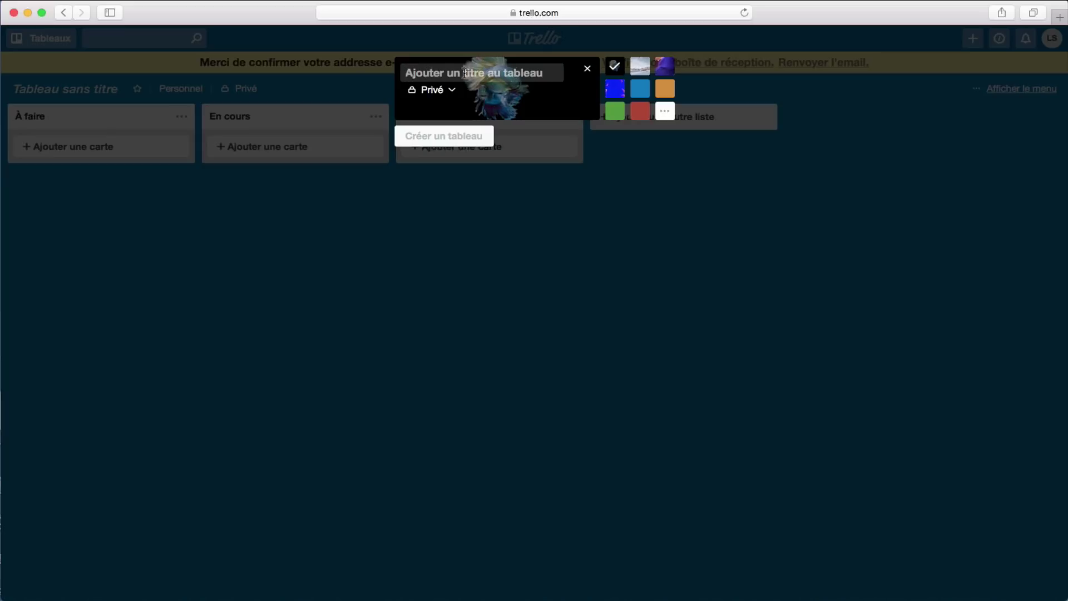
text(LES )
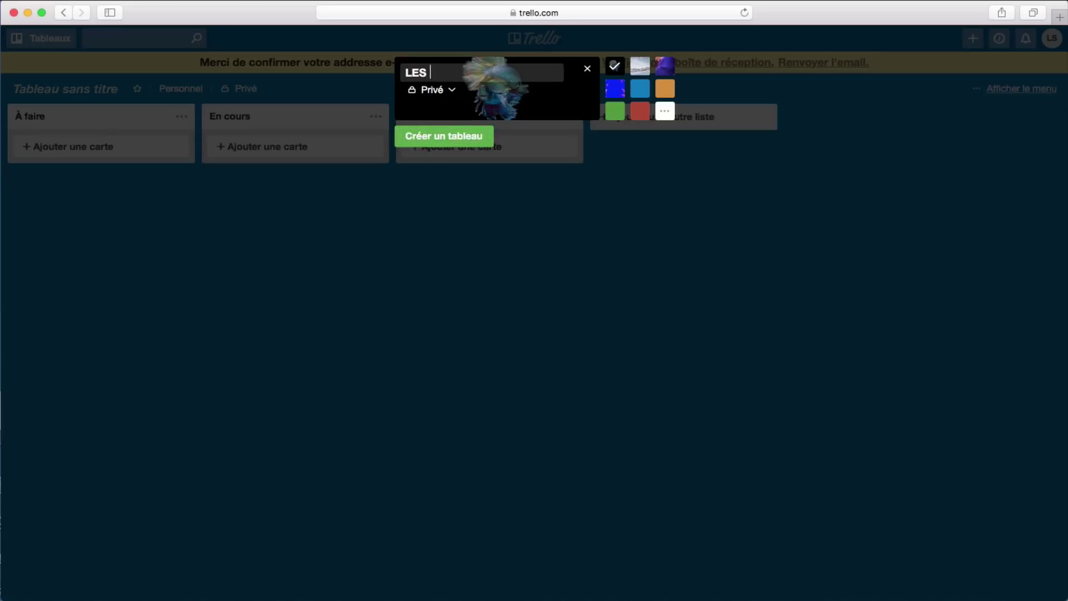
text(PROS DE LA SOURIS)
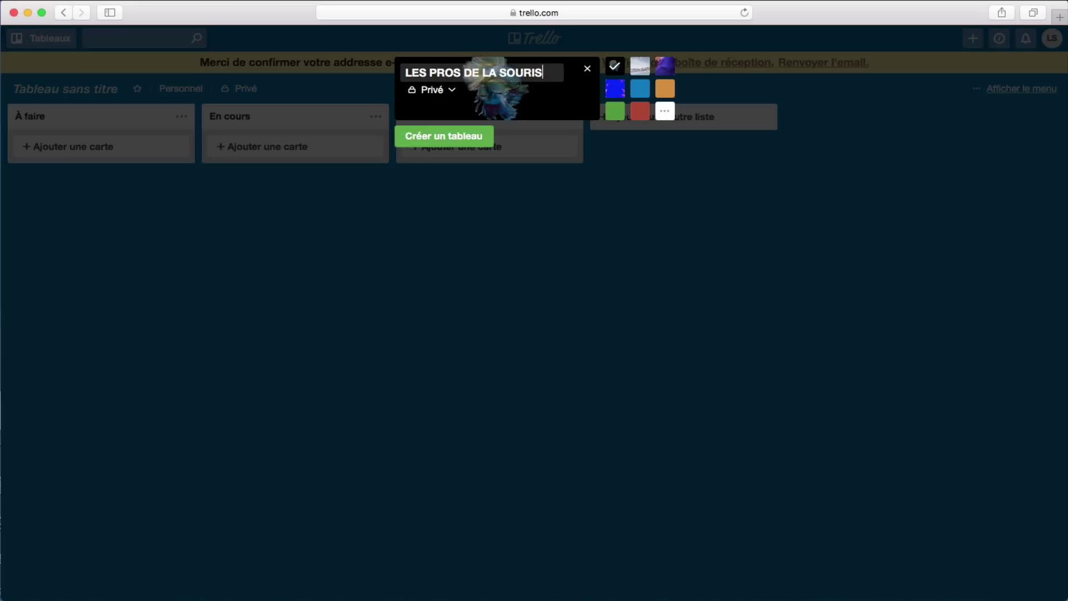
click(456, 92)
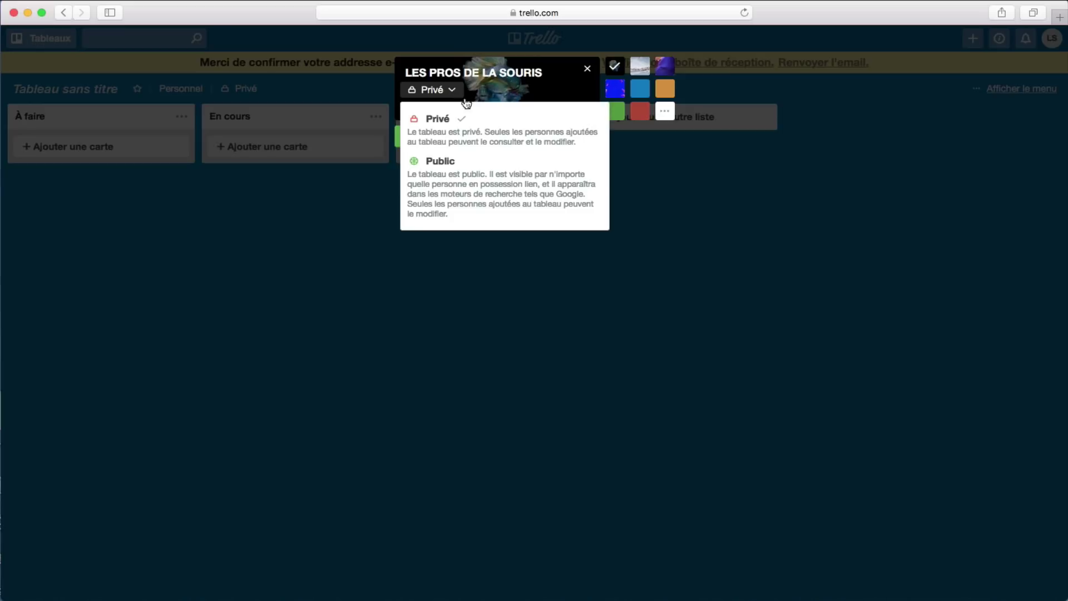
Step: Preview the snowy mountain, fish and purple photo backgrounds for the new board
click(633, 73)
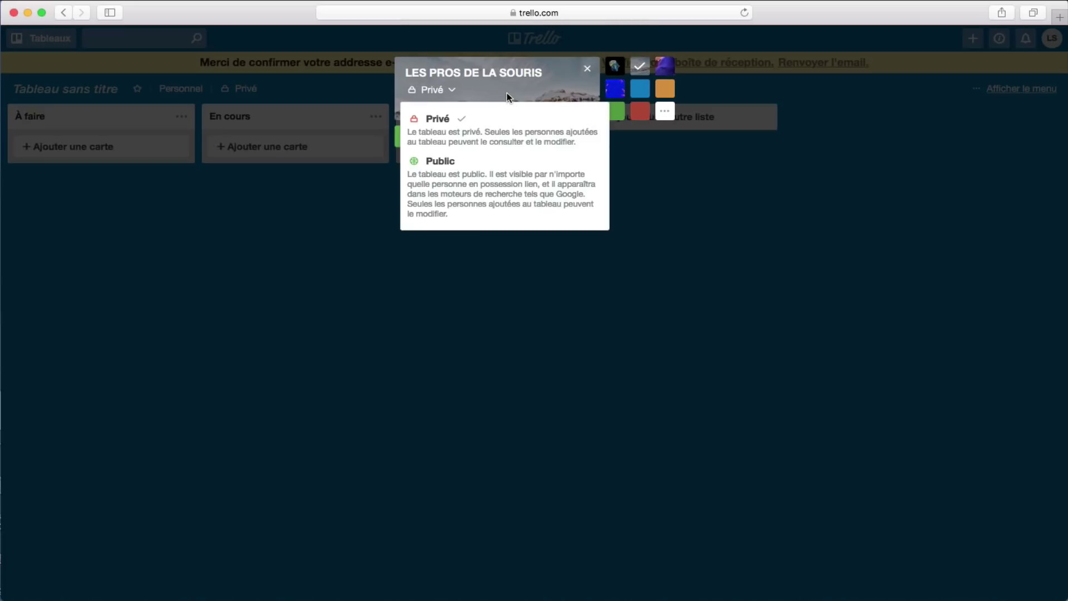
click(434, 90)
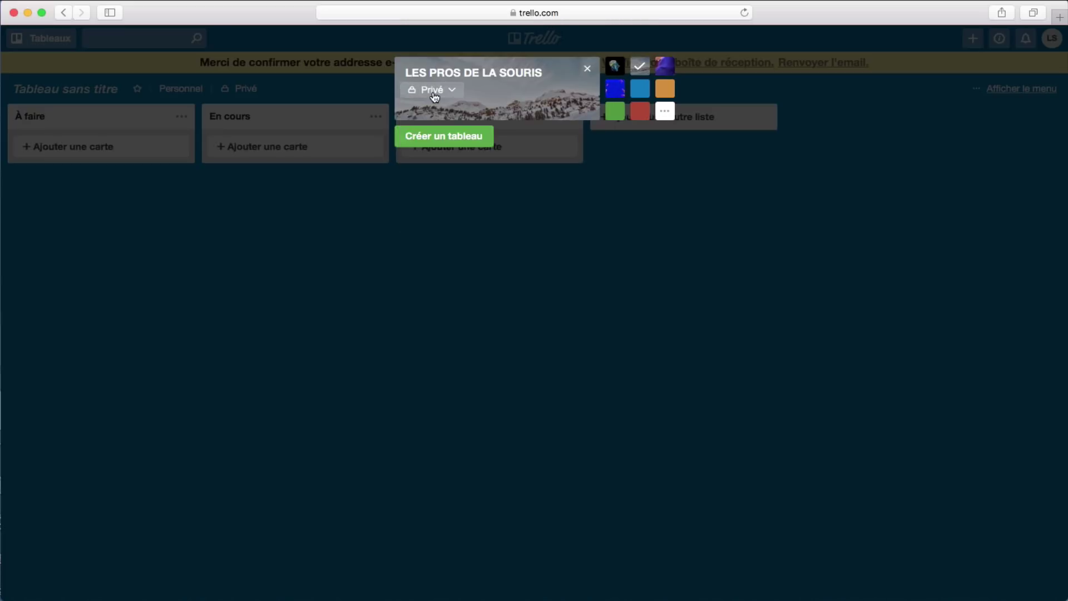
click(615, 67)
click(640, 67)
click(664, 67)
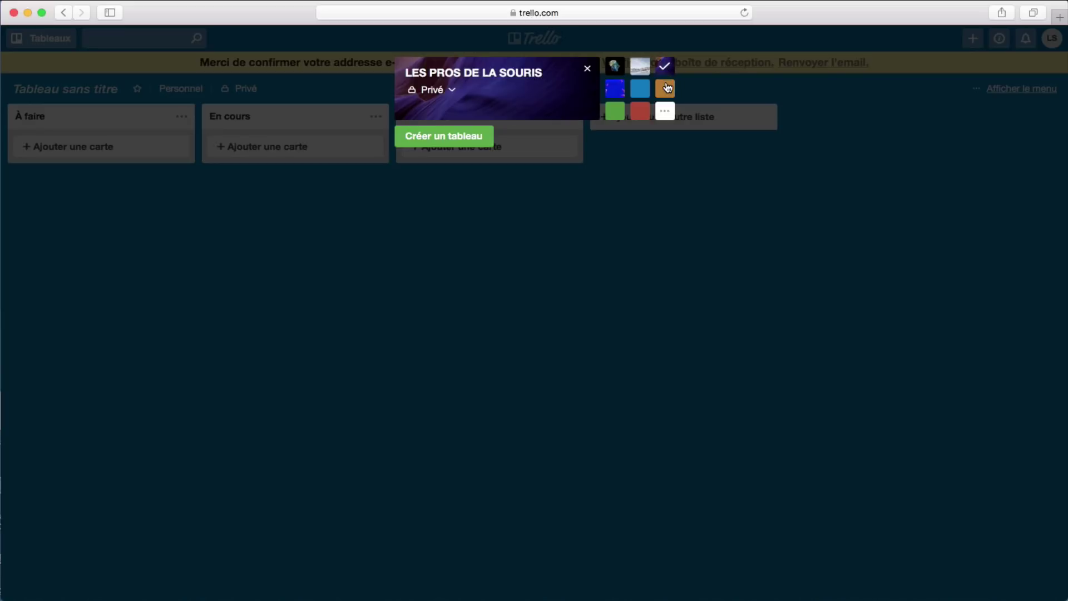
click(666, 88)
Step: Try several background colours, settle on the purple photo and create the board
click(640, 88)
click(614, 88)
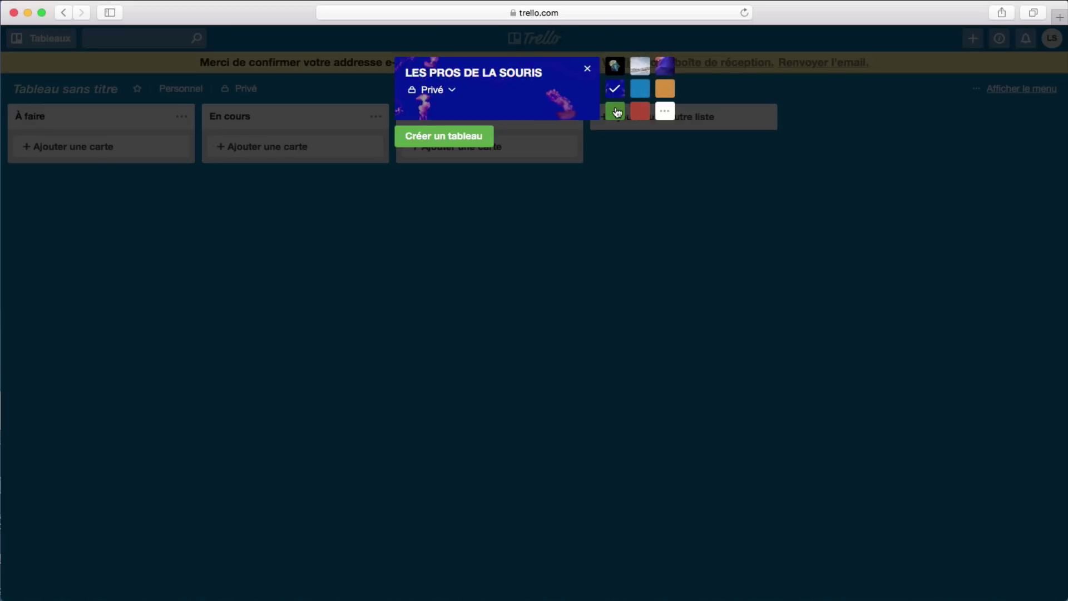
click(614, 111)
click(635, 114)
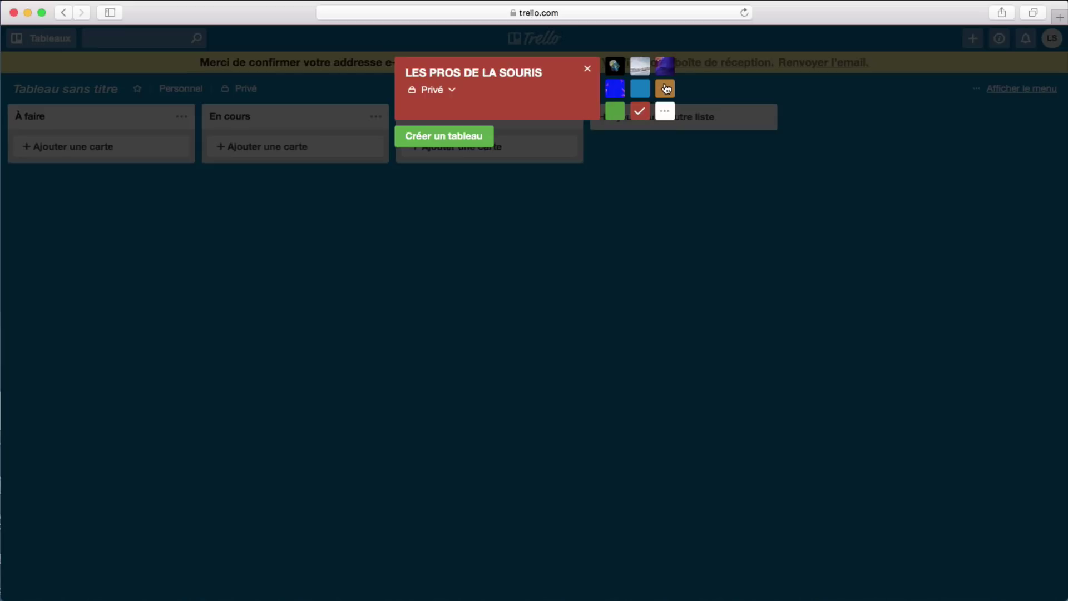
click(665, 88)
click(641, 88)
click(660, 72)
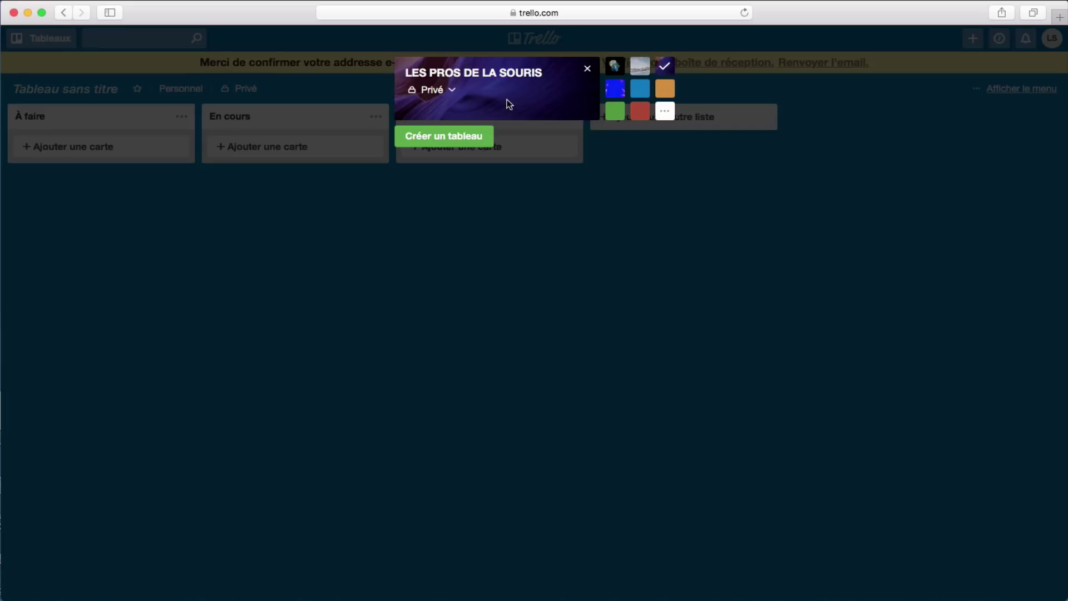
click(457, 133)
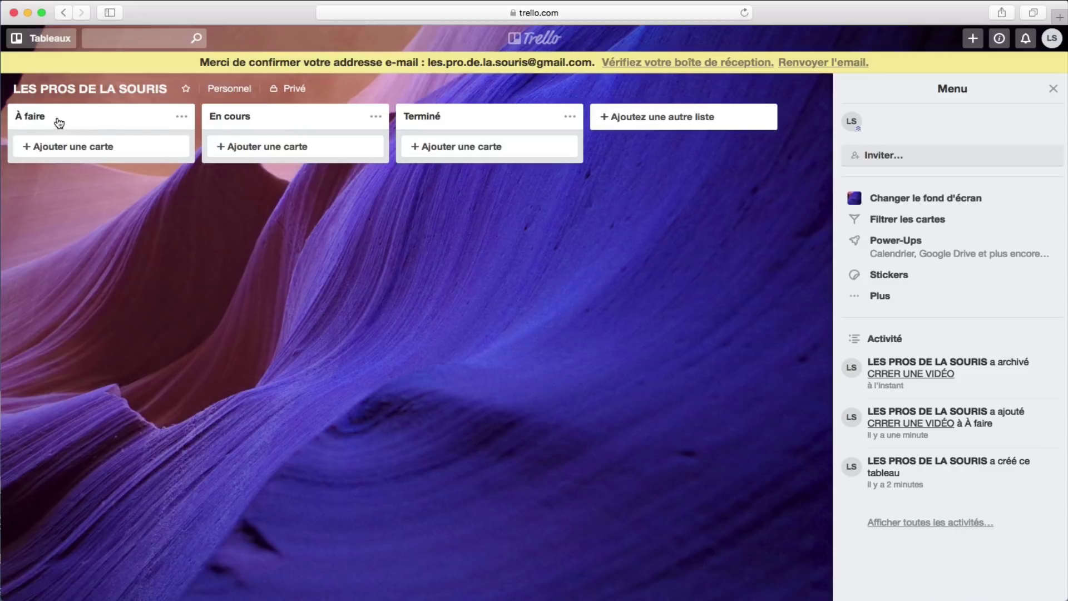
Step: Add a correctly spelled 'CREER UNE VIDÉO' card to À faire and close the card composer
click(86, 150)
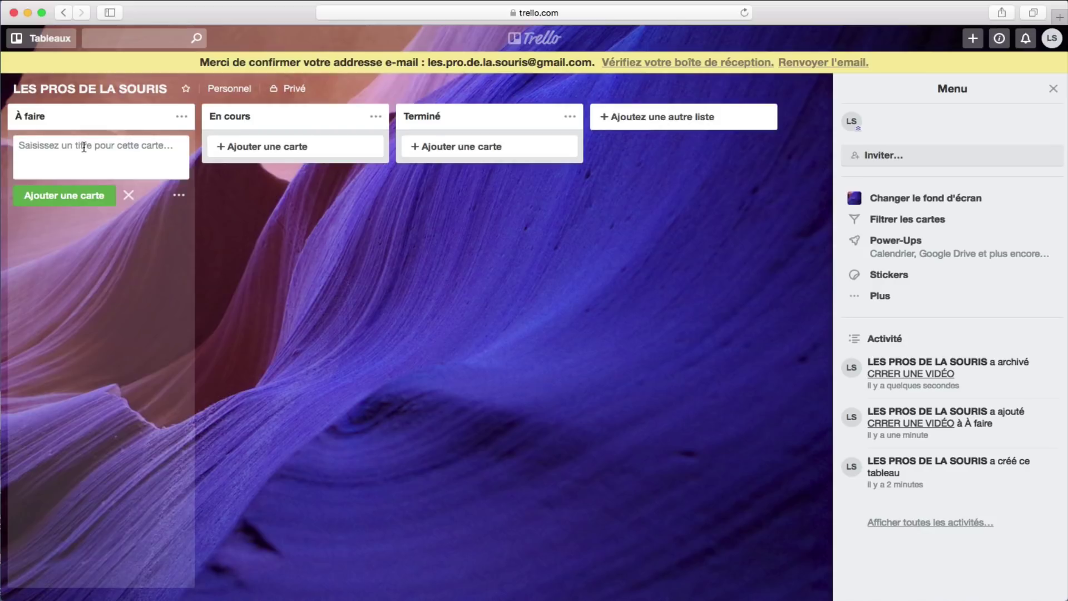
text(CREER UNE VIDÉO)
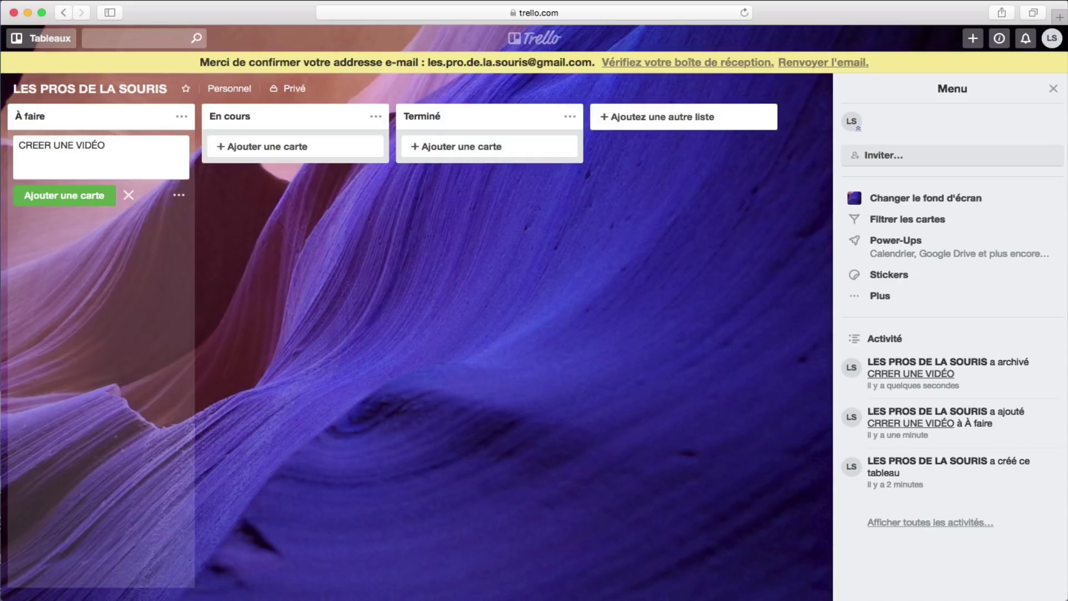
click(88, 197)
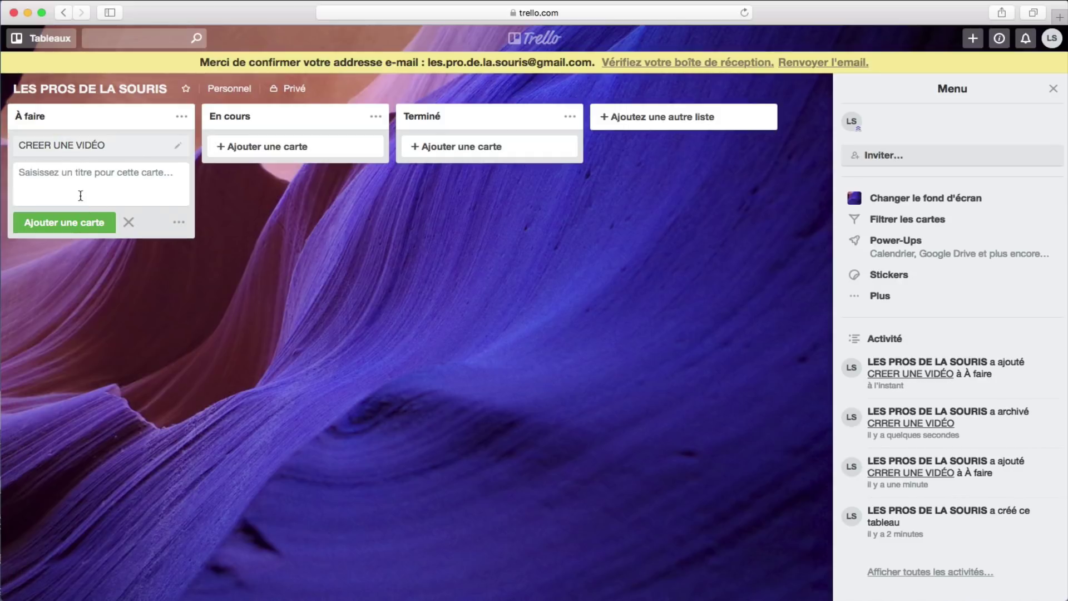
click(99, 282)
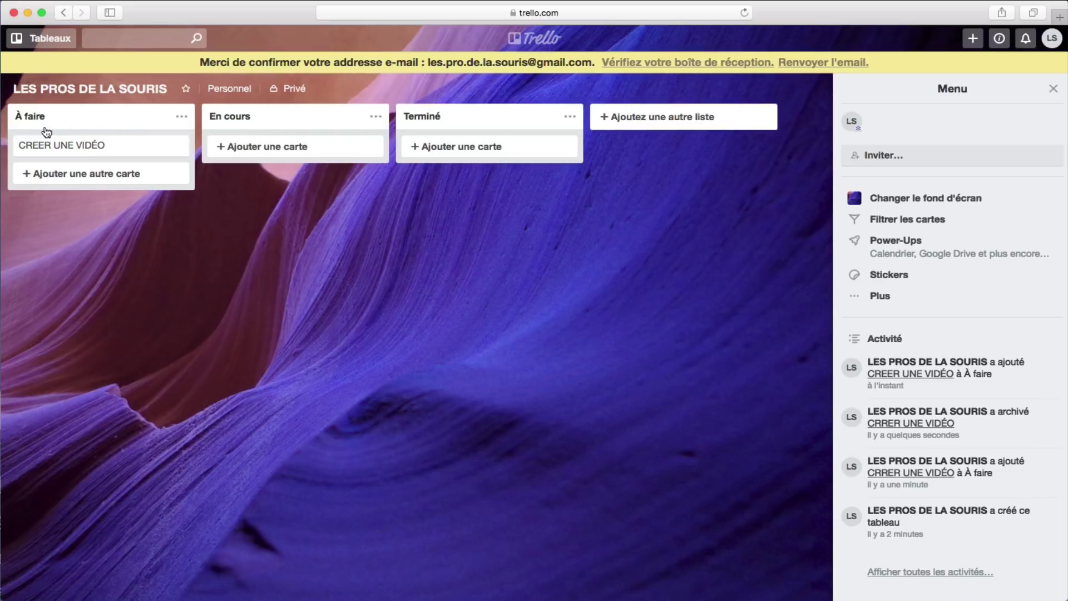
Step: Set the CREER UNE VIDÉO card's due date to 16 April 2018 at 12:00
click(178, 147)
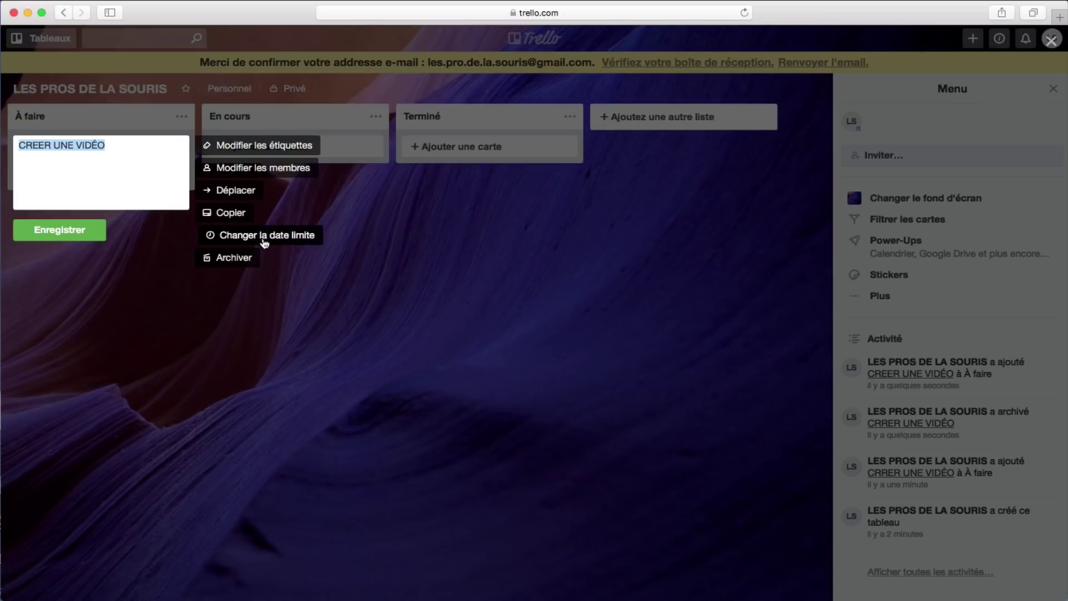
click(265, 238)
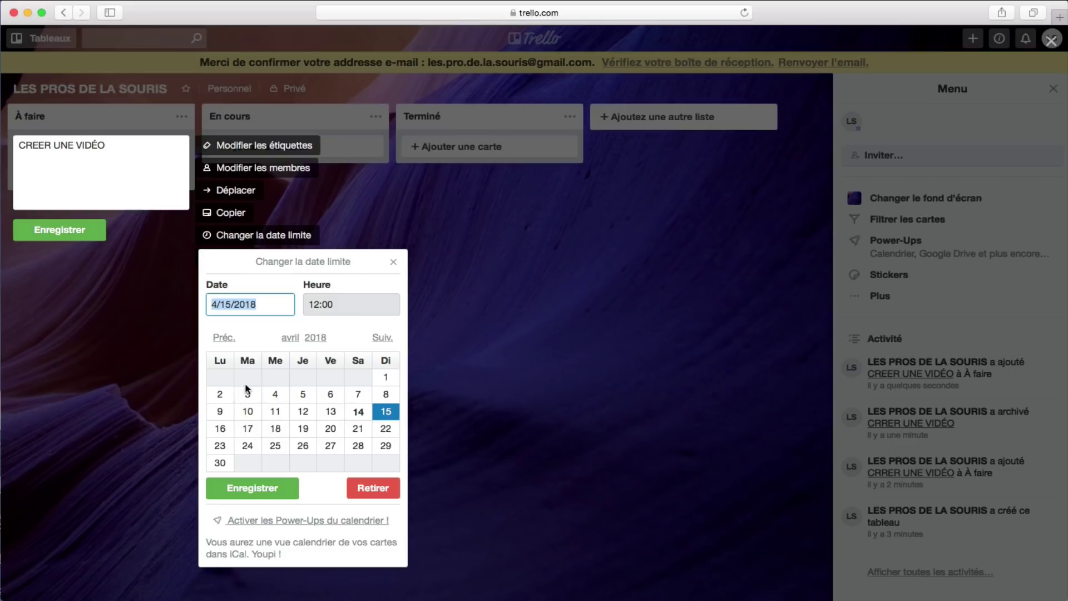
click(222, 429)
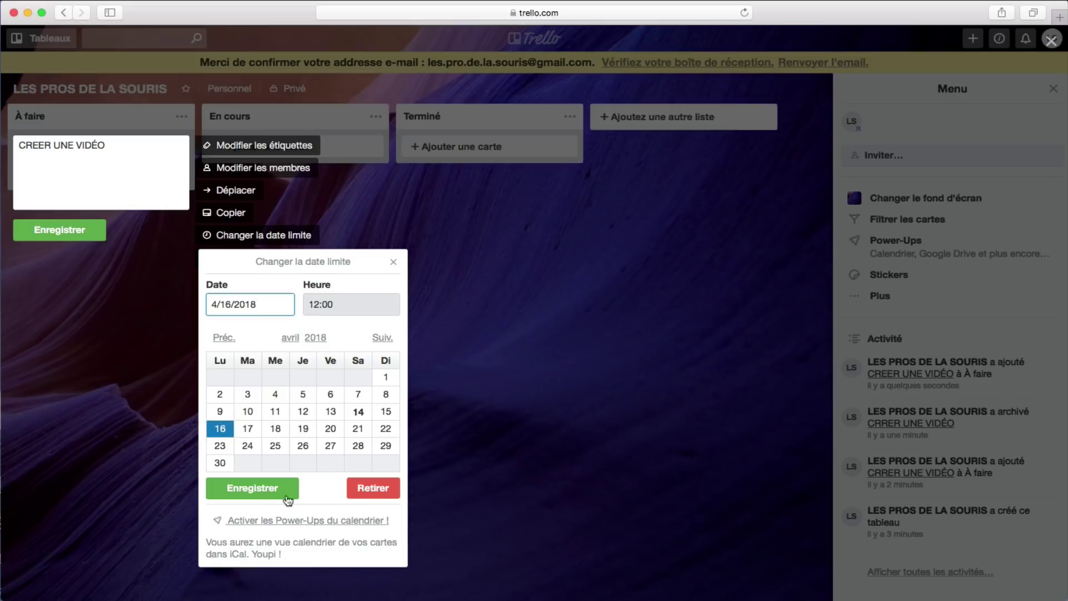
click(247, 491)
click(88, 266)
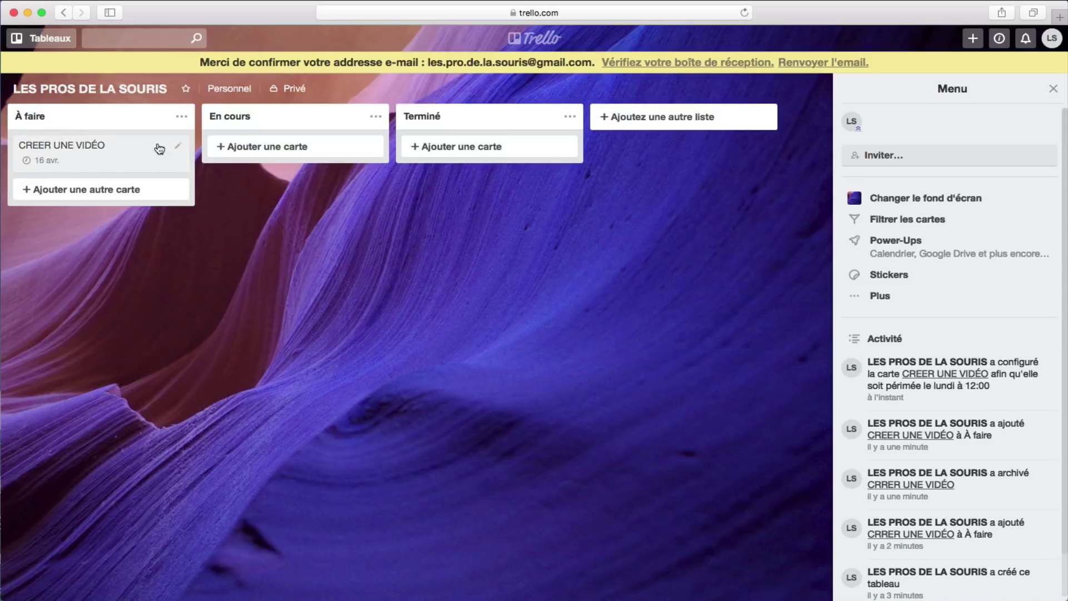
Step: Apply the purple label to the CREER UNE VIDÉO card through quick edit
click(178, 145)
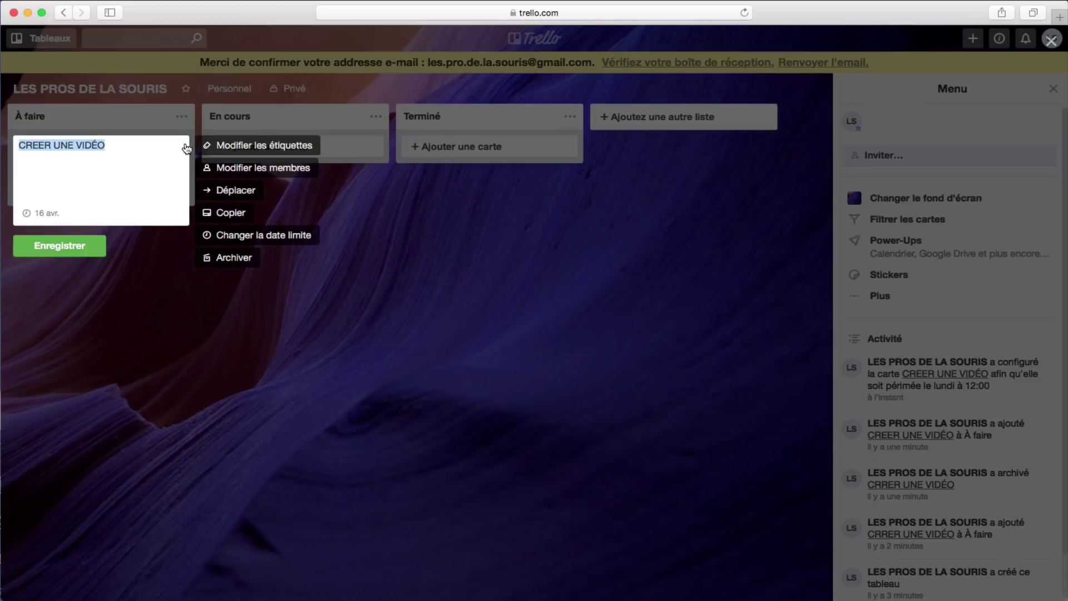
click(259, 145)
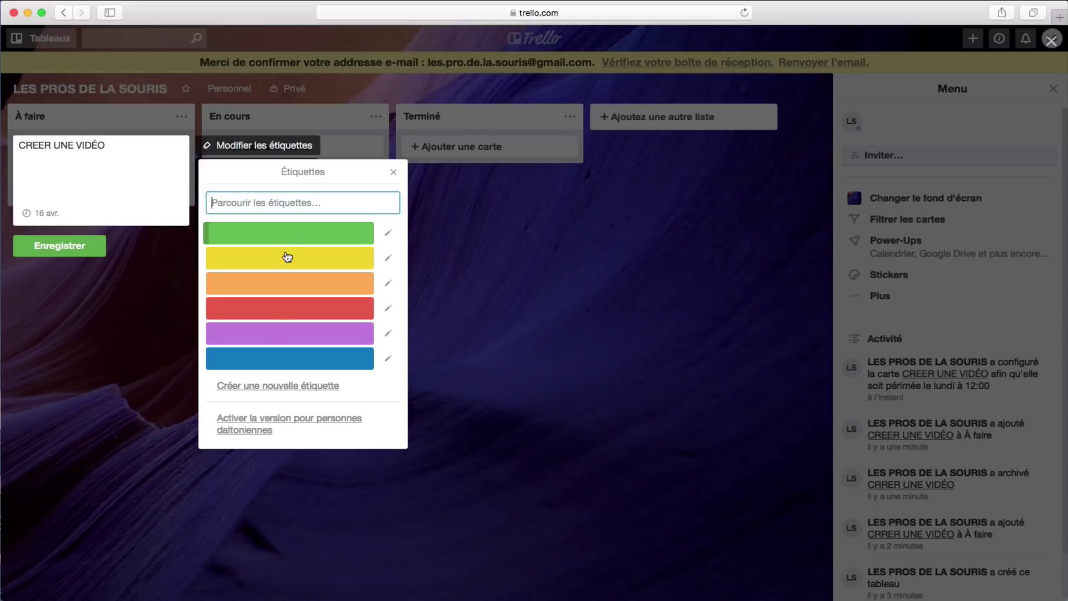
click(270, 341)
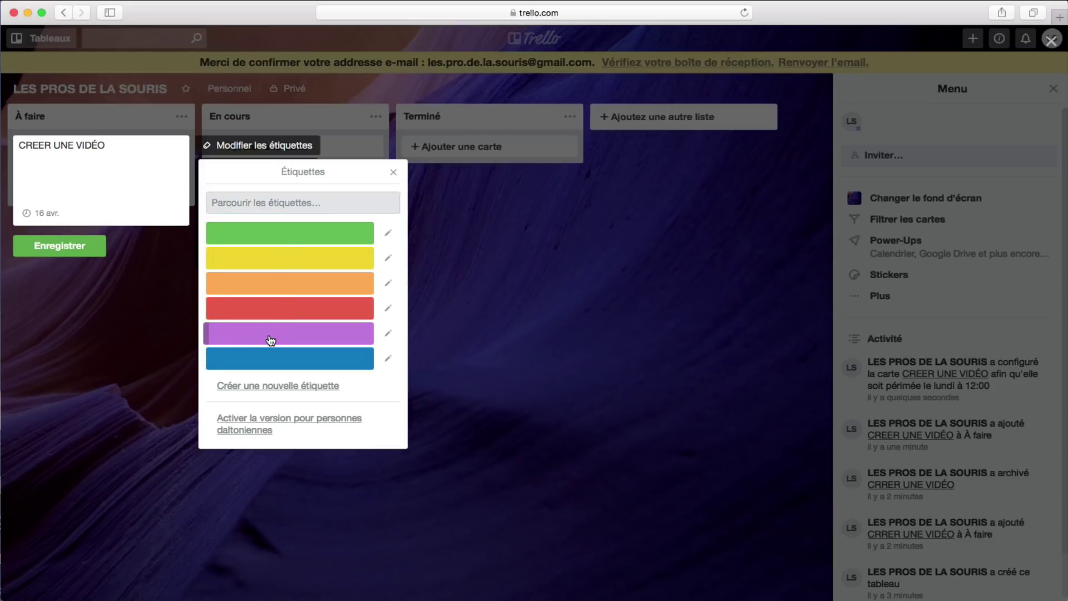
click(50, 251)
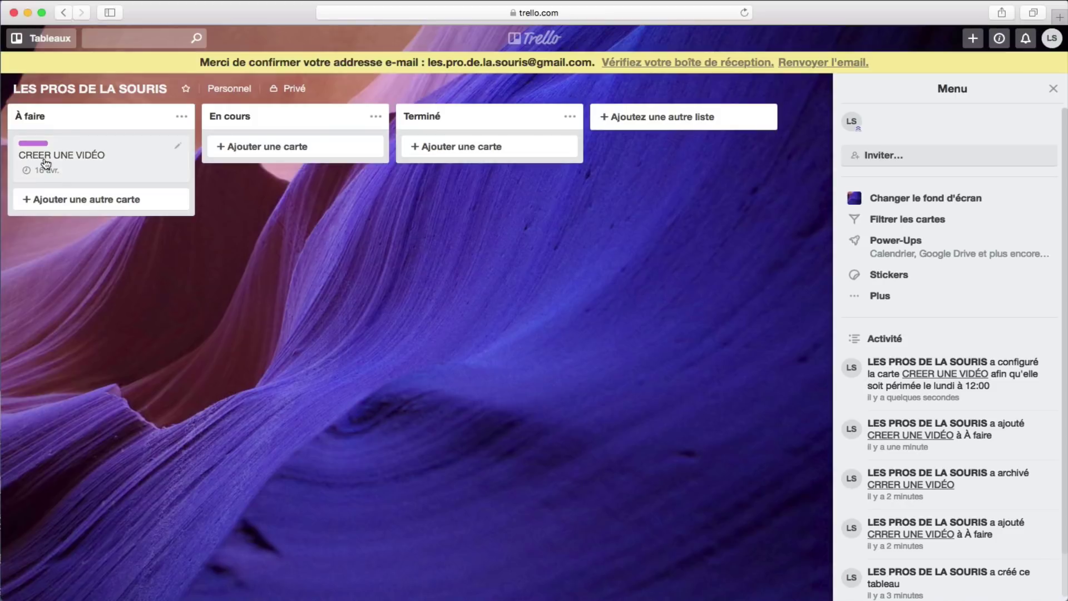
click(177, 145)
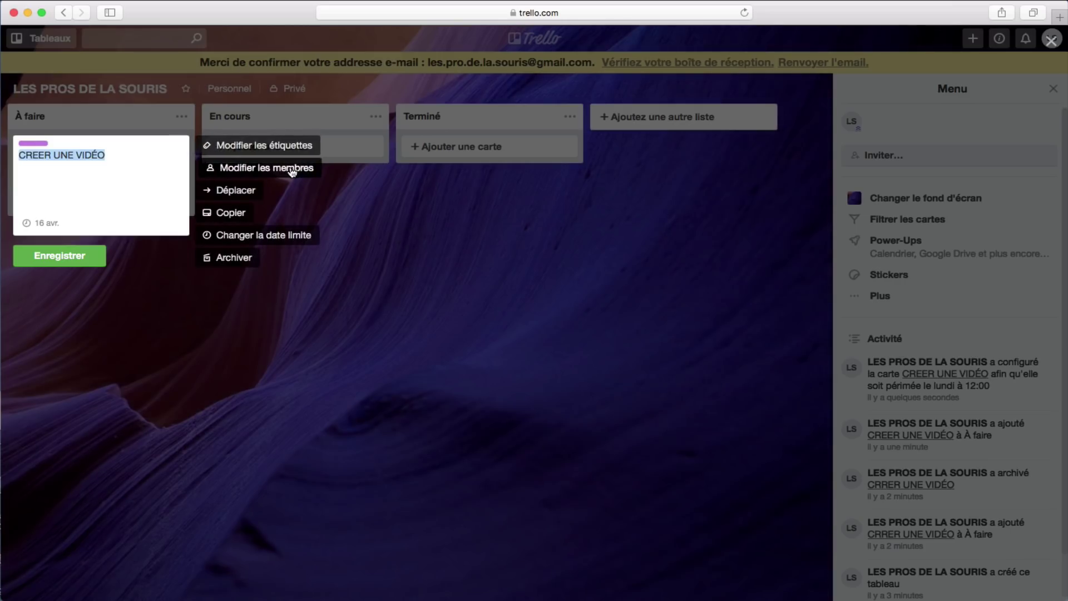
Step: Check the card's members list, close it without adding anyone, and save the card
click(257, 167)
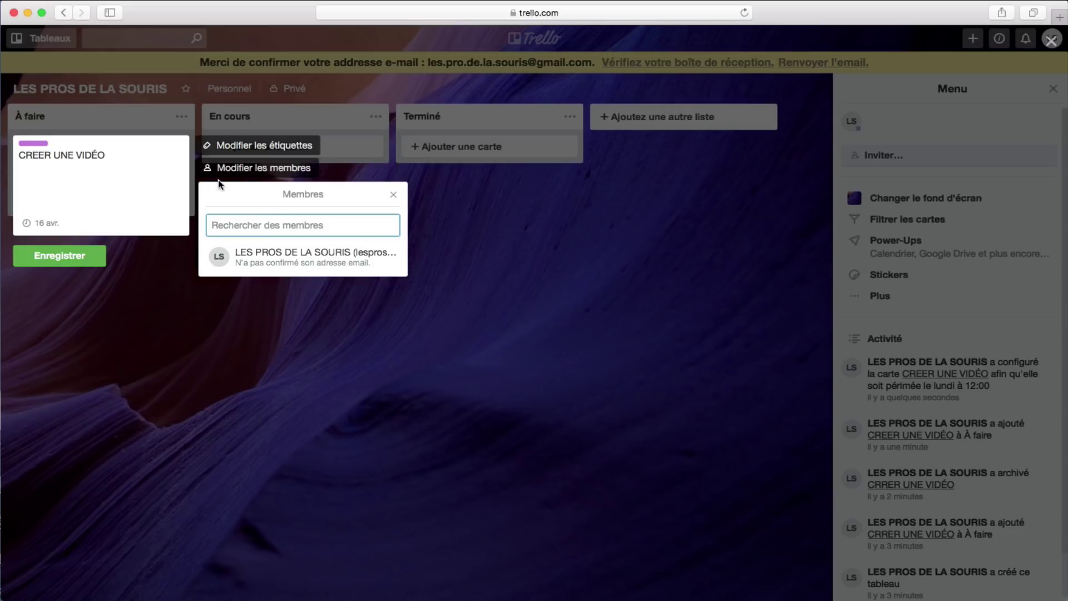
click(158, 278)
click(84, 267)
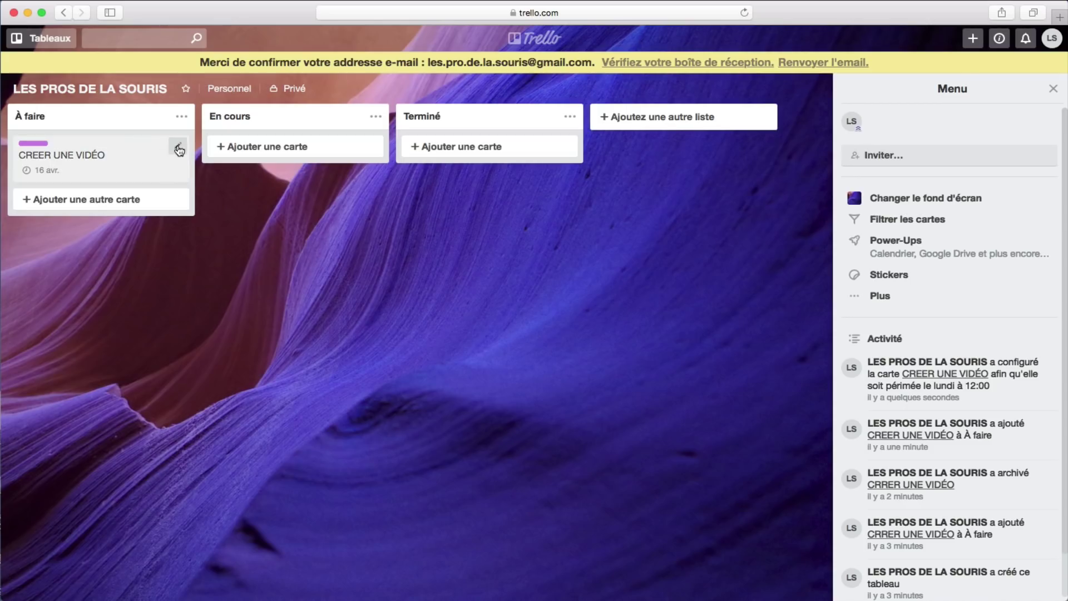
click(177, 148)
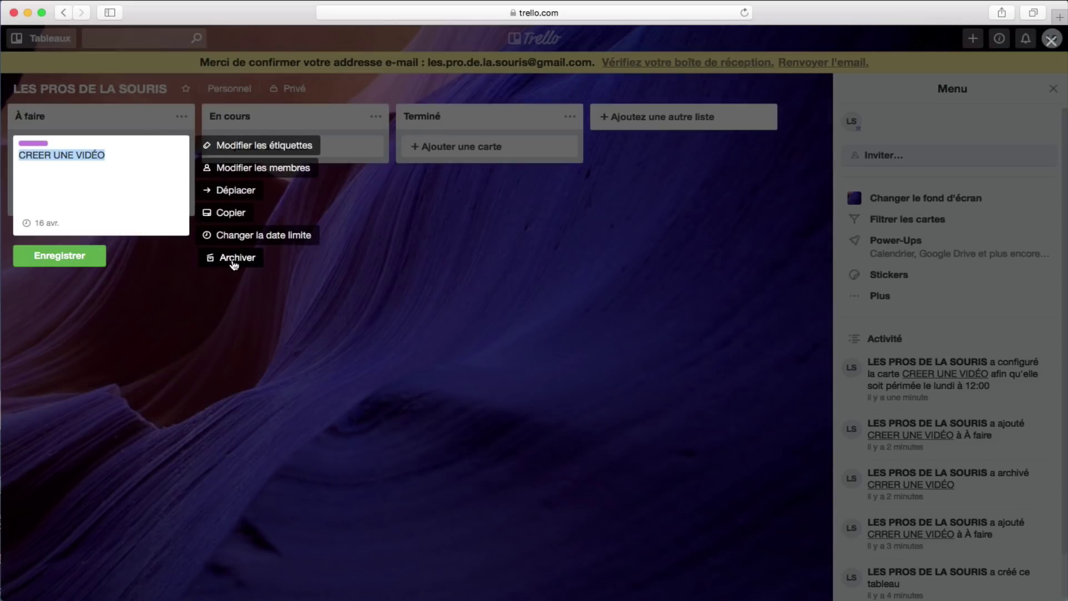
click(84, 256)
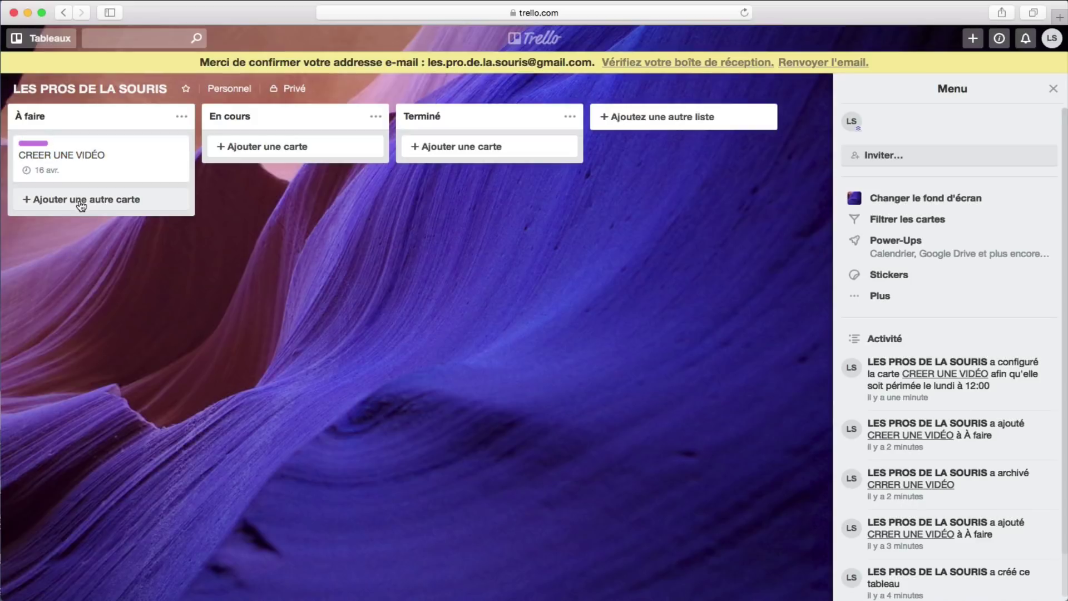
Step: Add a 'PUBLIER VIDÉO' card under CREER UNE VIDÉO in À faire and open its details
click(81, 201)
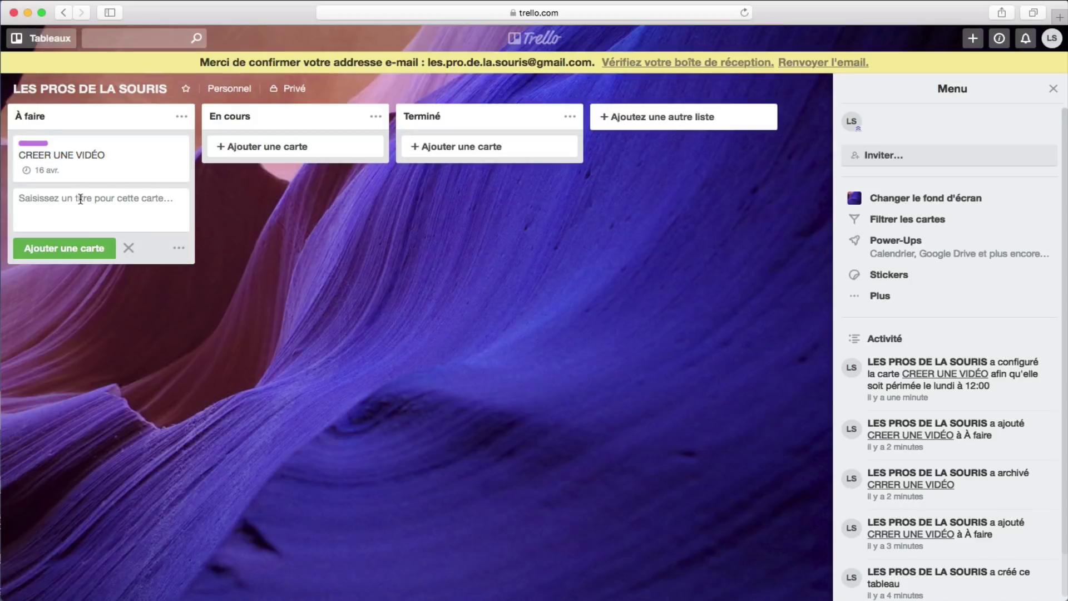
text(PUBLIER VIDÉO)
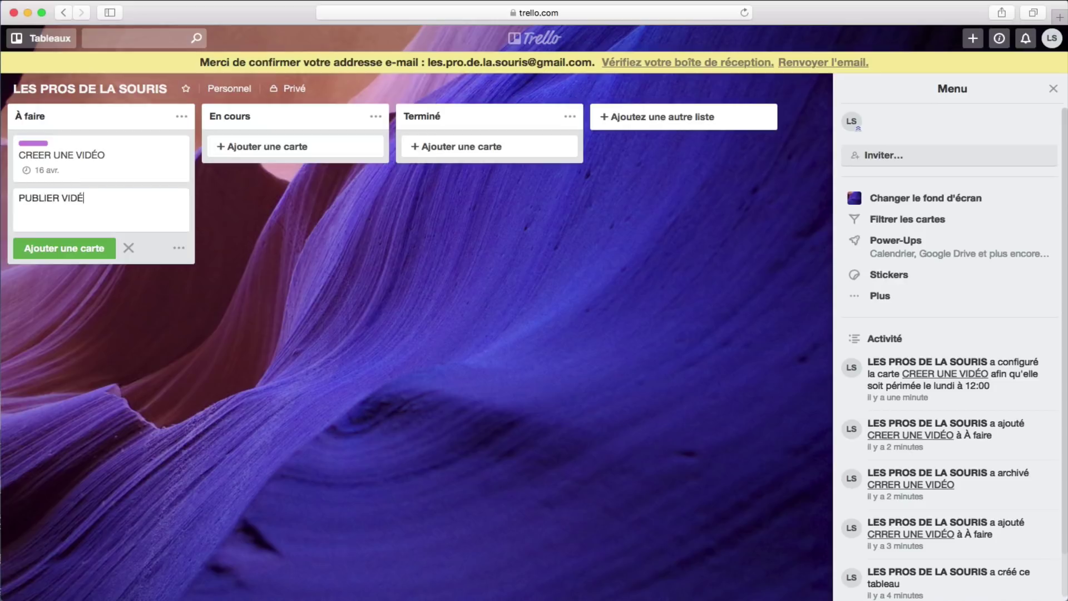
click(86, 246)
click(112, 203)
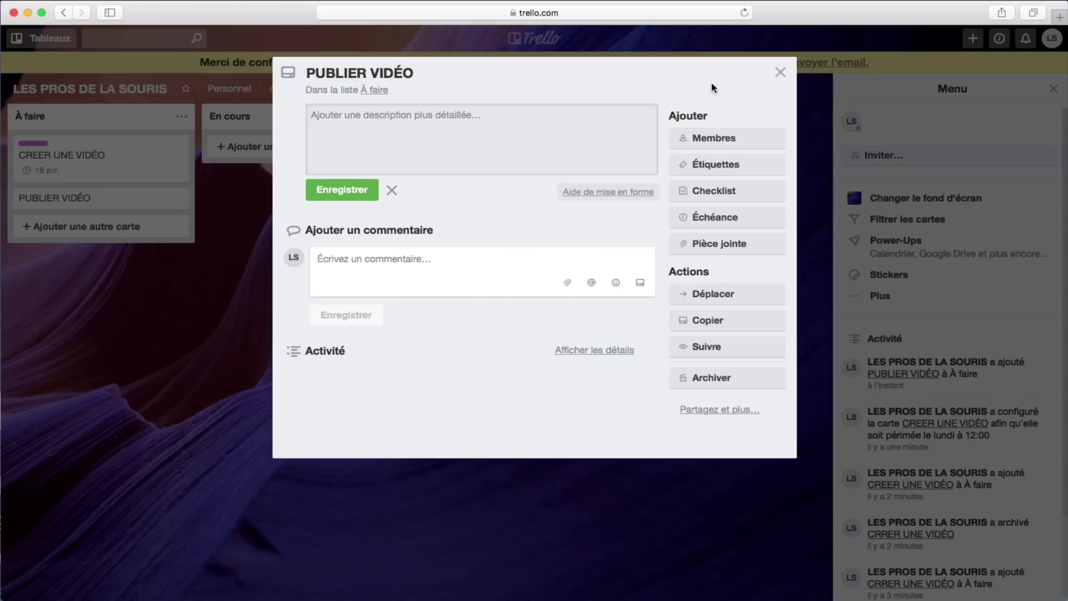
Step: Give the PUBLIER VIDÉO card a due date of Friday 20 April, then hide the board menu
click(780, 72)
click(179, 201)
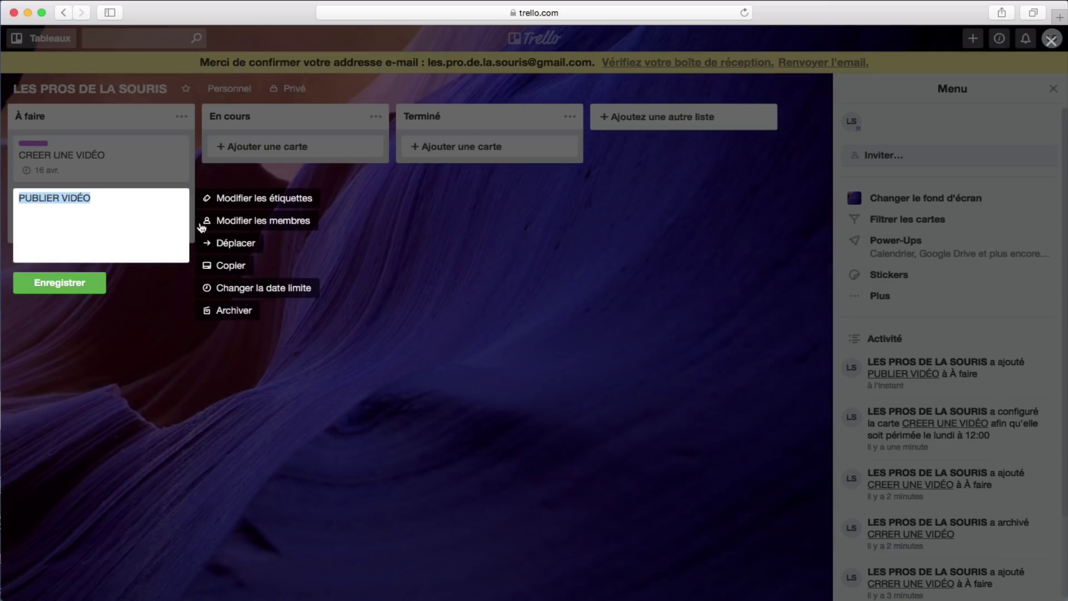
click(248, 293)
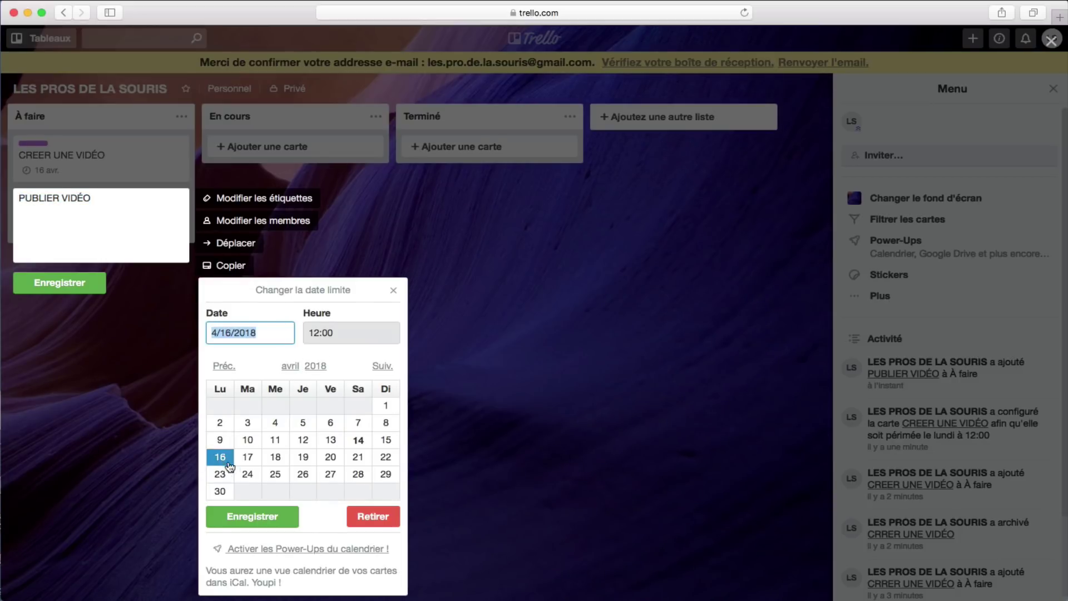
click(336, 458)
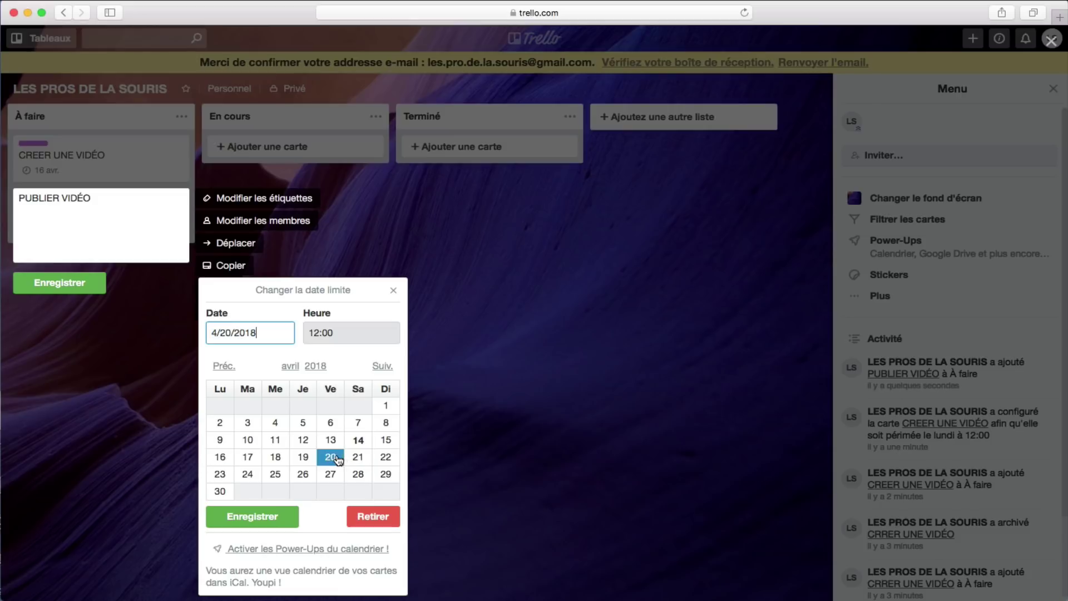
click(269, 515)
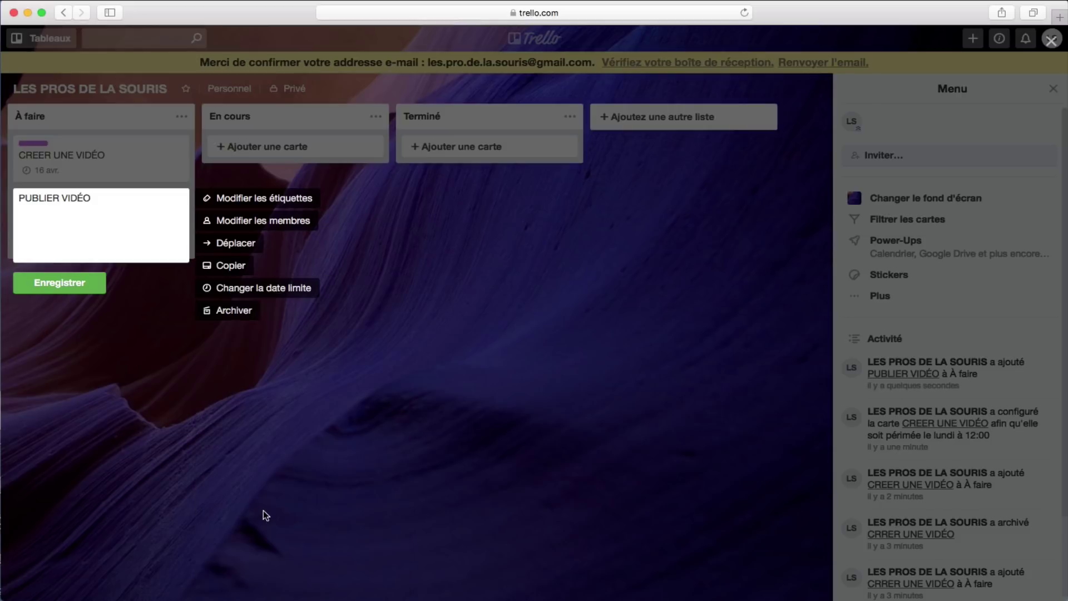
click(58, 282)
key(Escape)
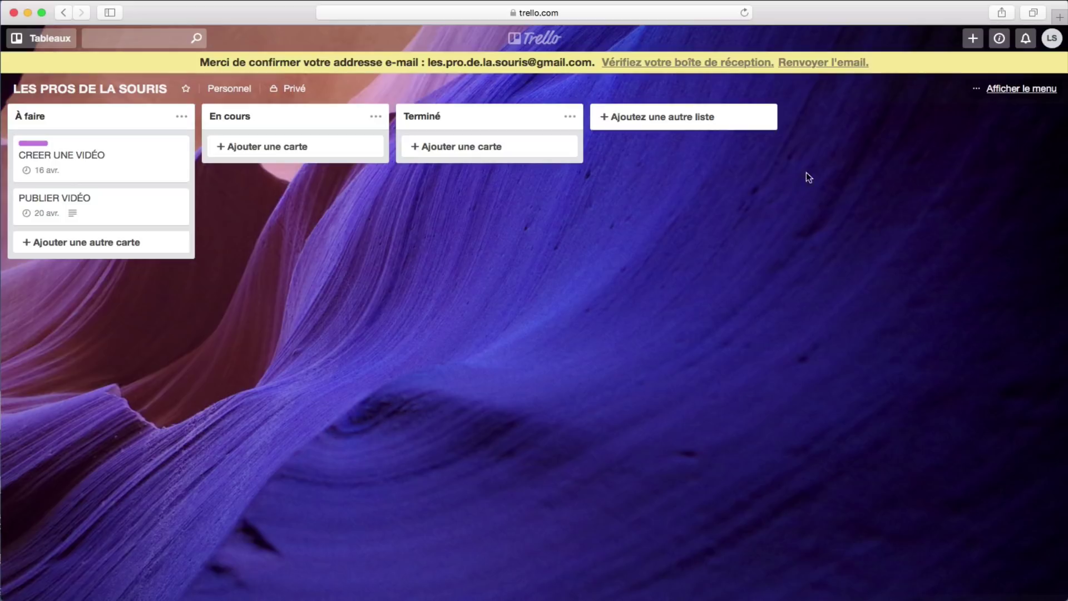
Step: Toggle the board menu panel, then open the CREER UNE VIDÉO card from the À faire list
click(1017, 90)
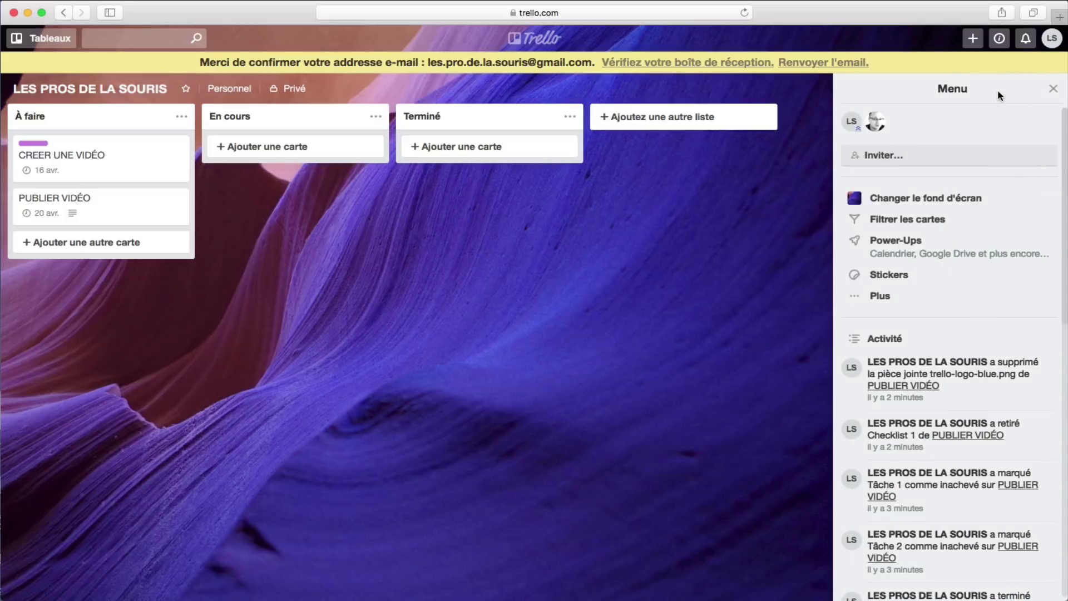
click(1053, 89)
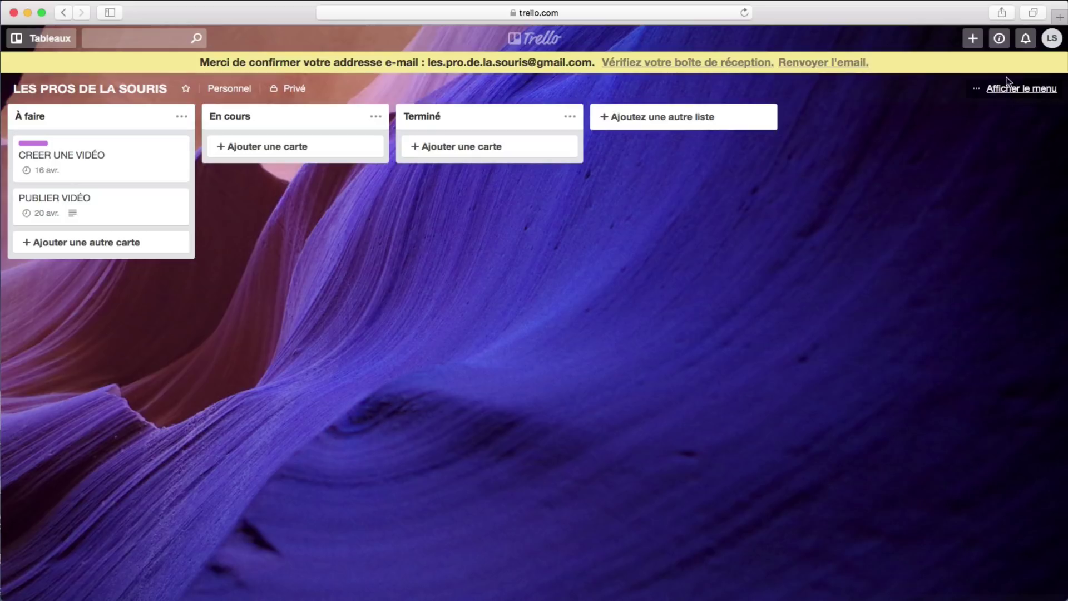
click(1009, 89)
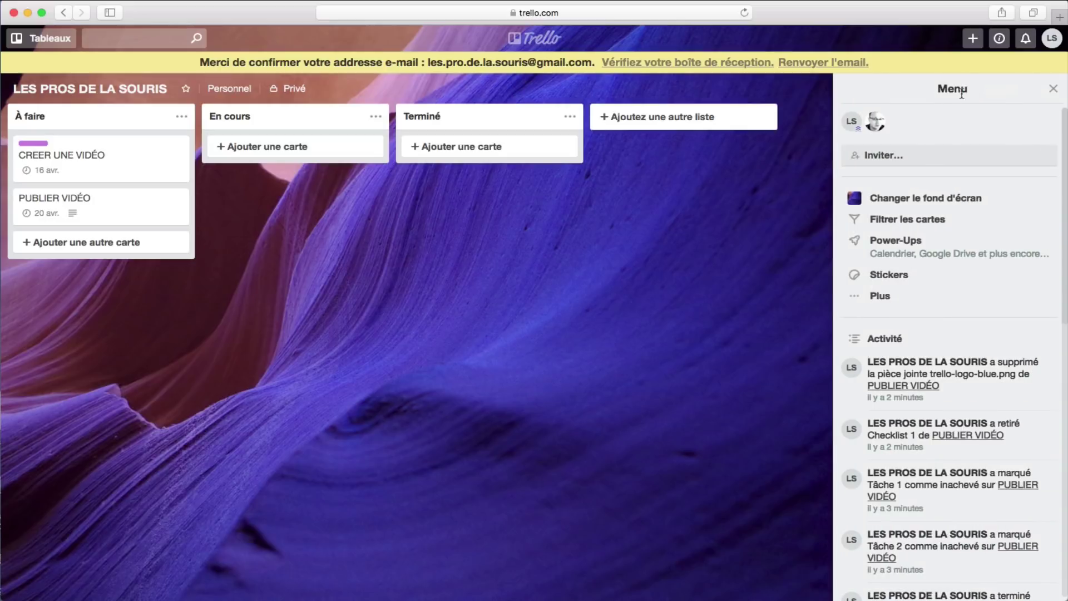
click(1051, 90)
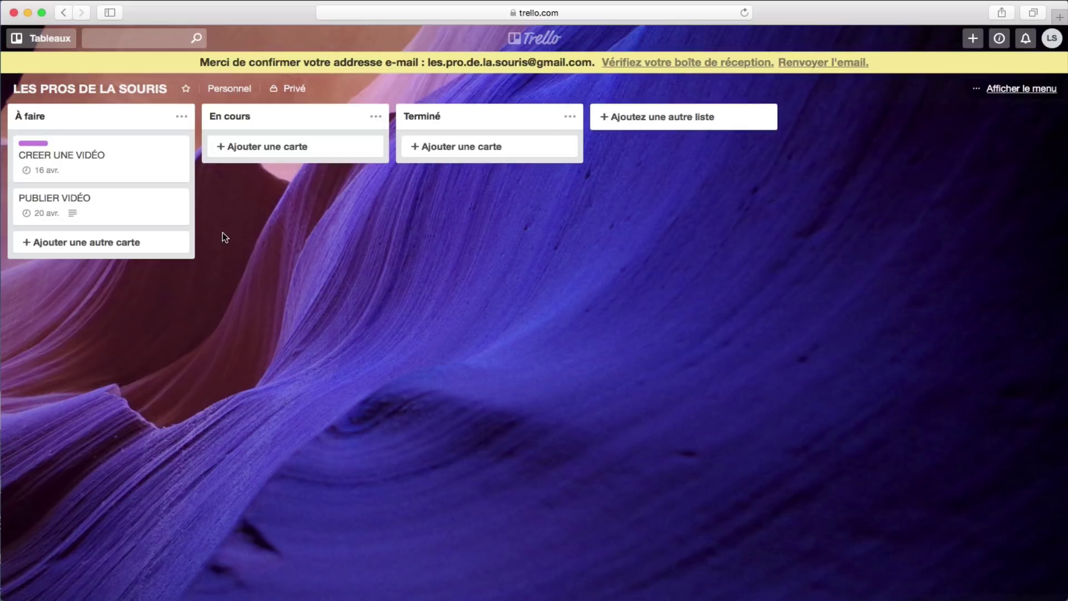
click(129, 162)
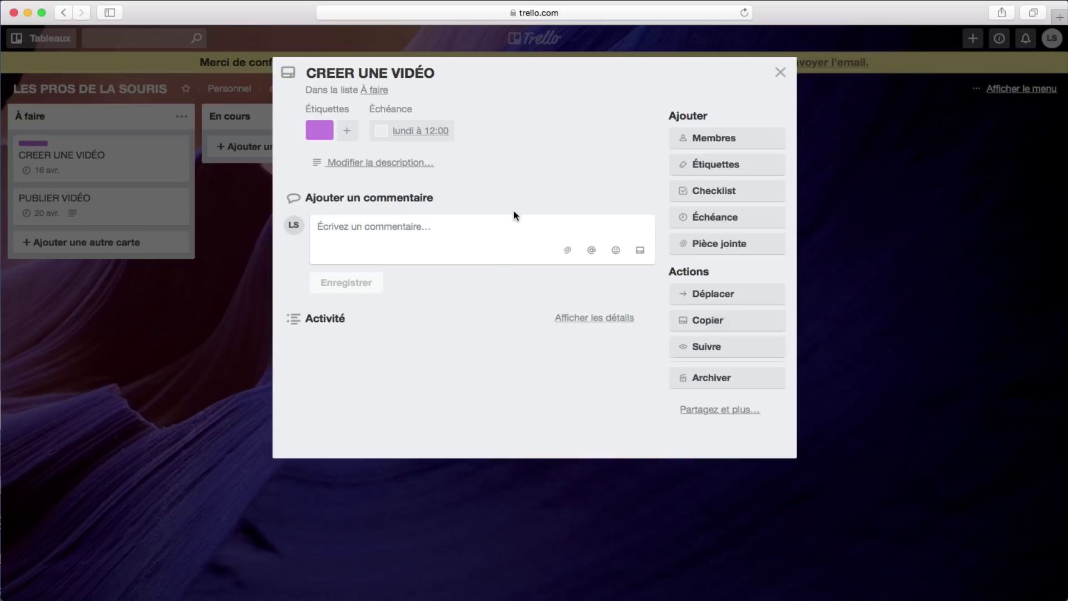
click(711, 140)
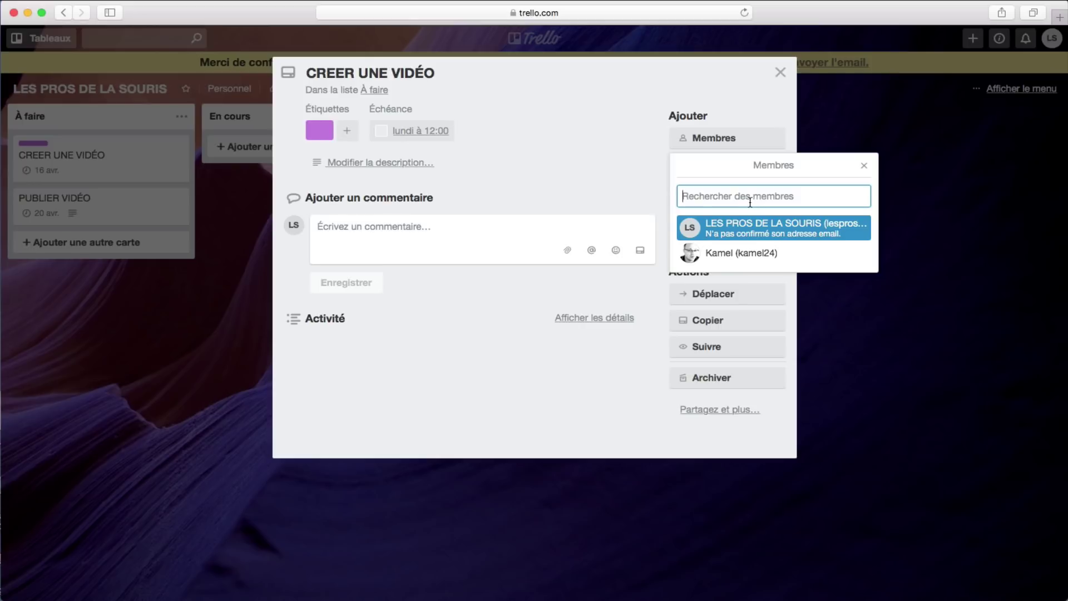
click(863, 166)
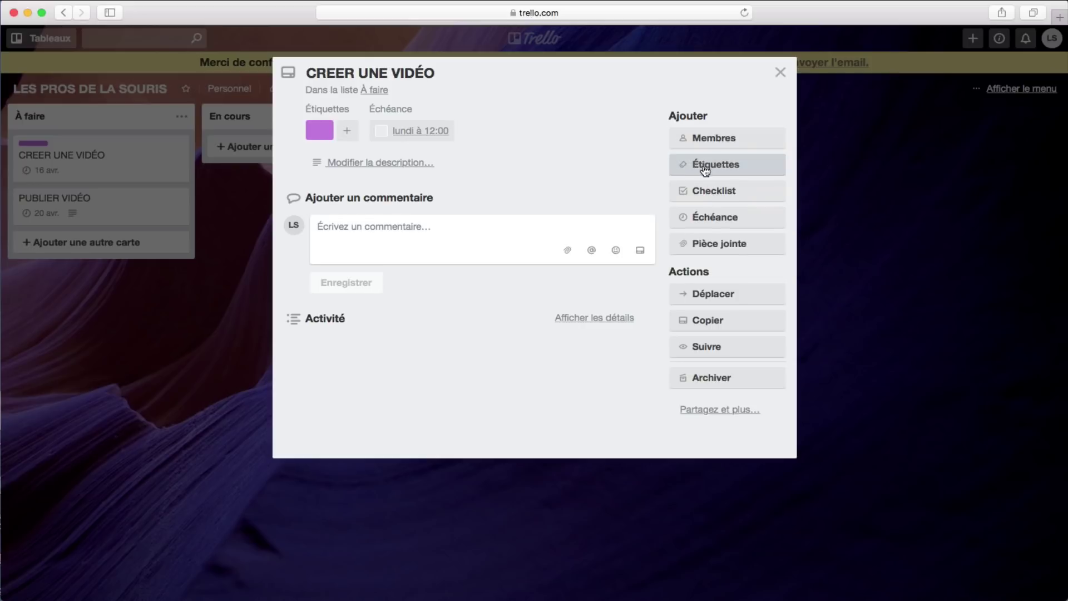
click(729, 170)
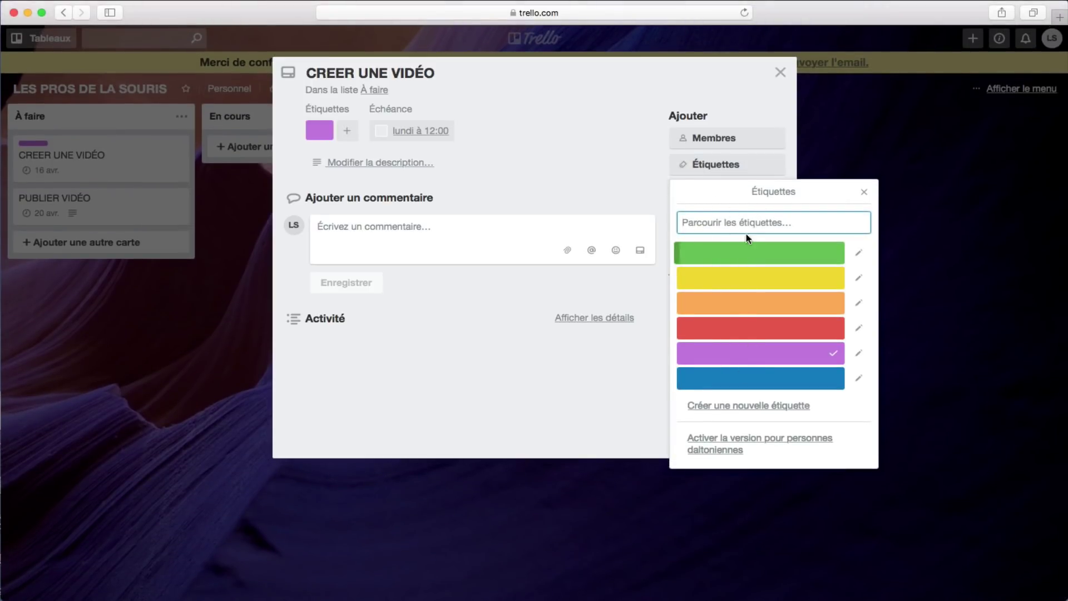
click(863, 191)
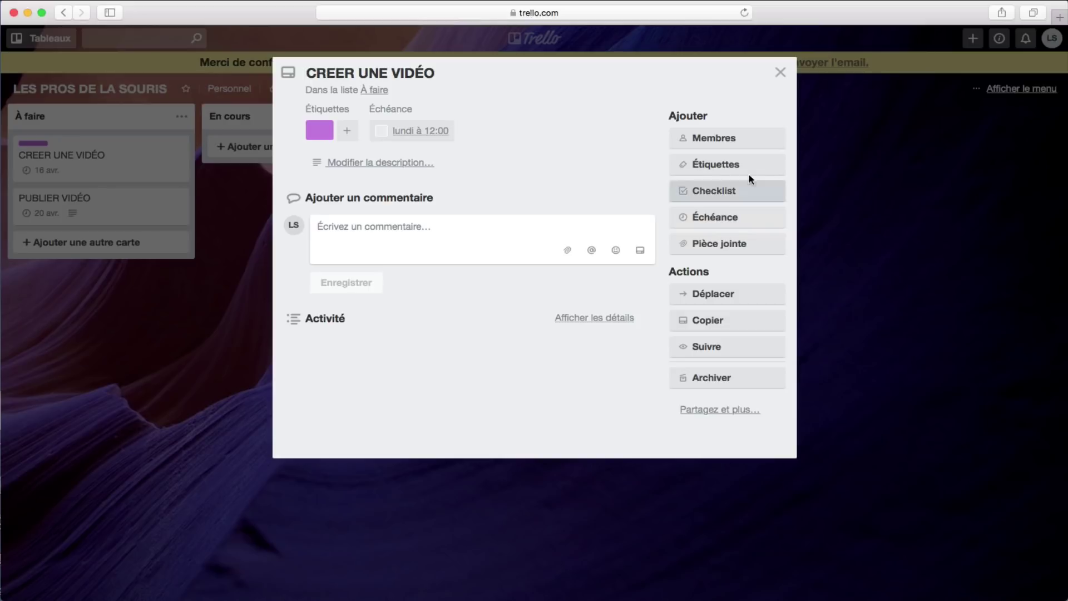
Step: Add a default-titled checklist to CREER UNE VIDÉO with items tâche1, Tâche2 and Tâche3
click(716, 195)
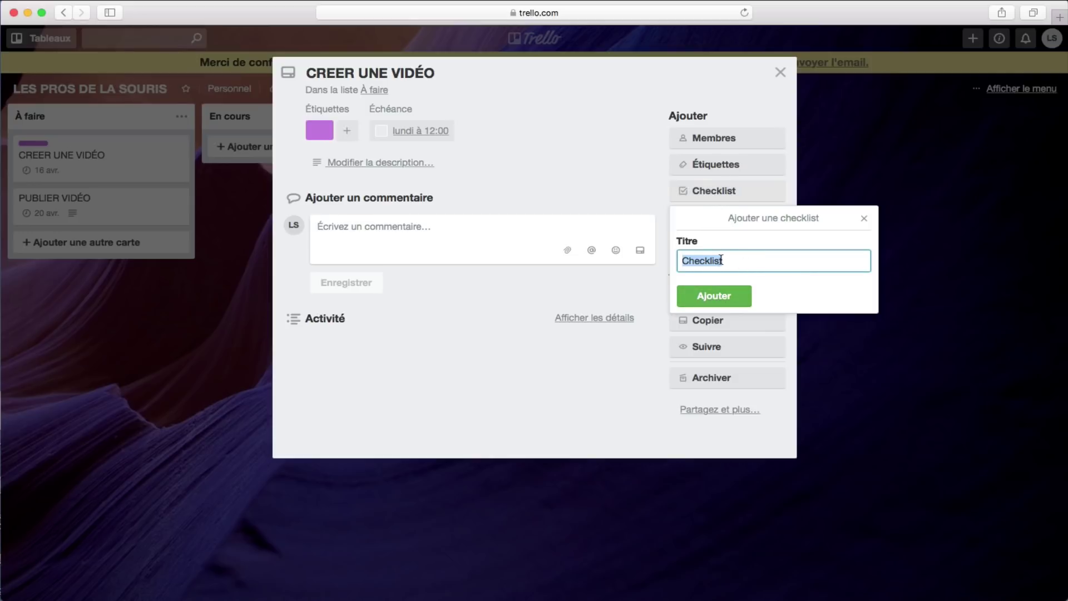
click(724, 300)
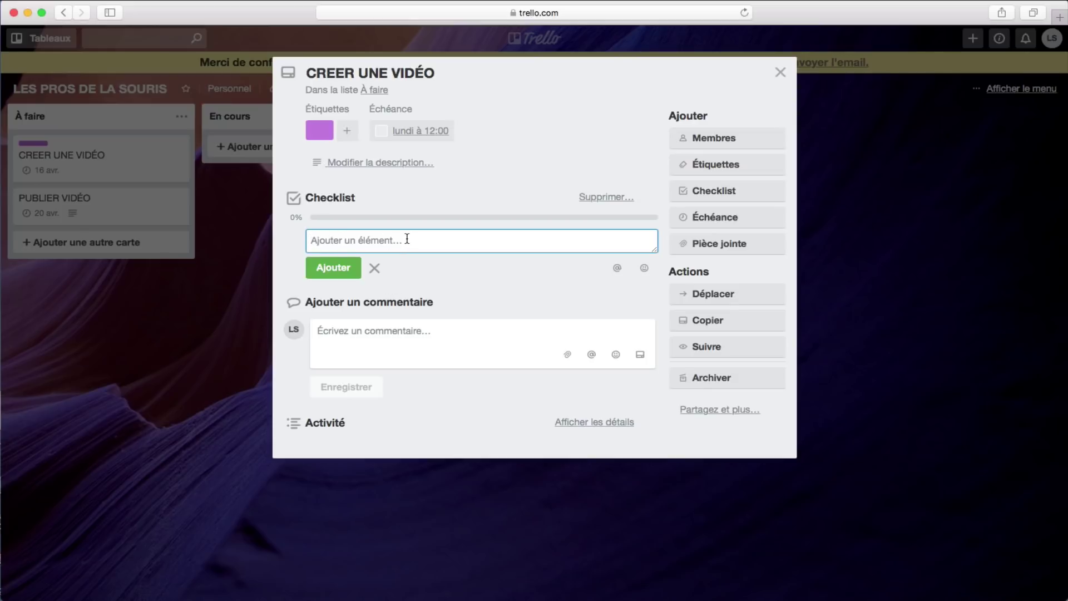
text(TÂ)
key(BackSpace)
key(BackSpace)
text(t)
key(Return)
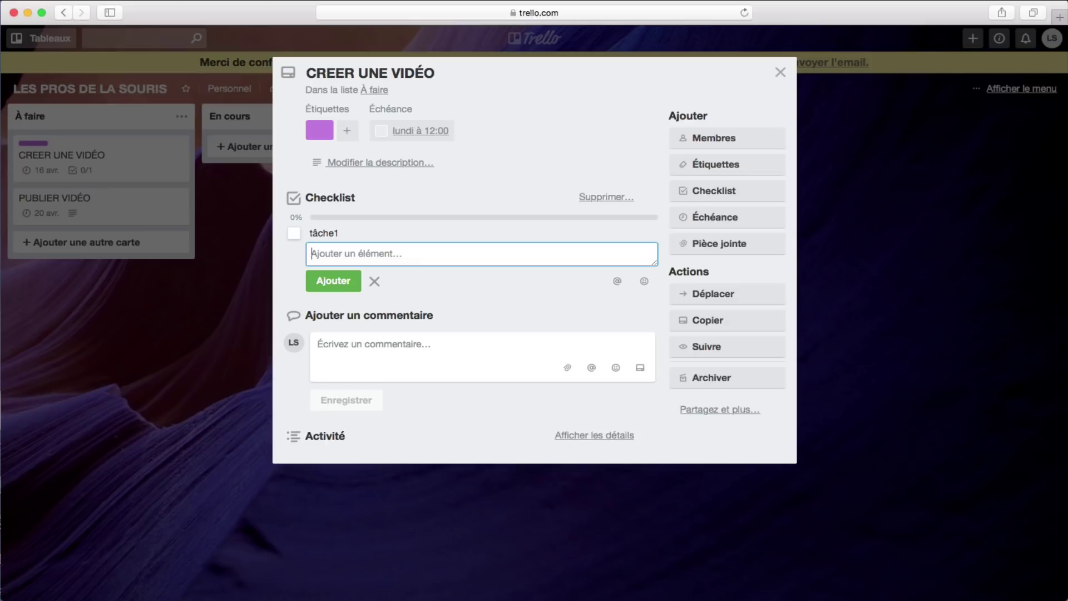
text(Tâche)
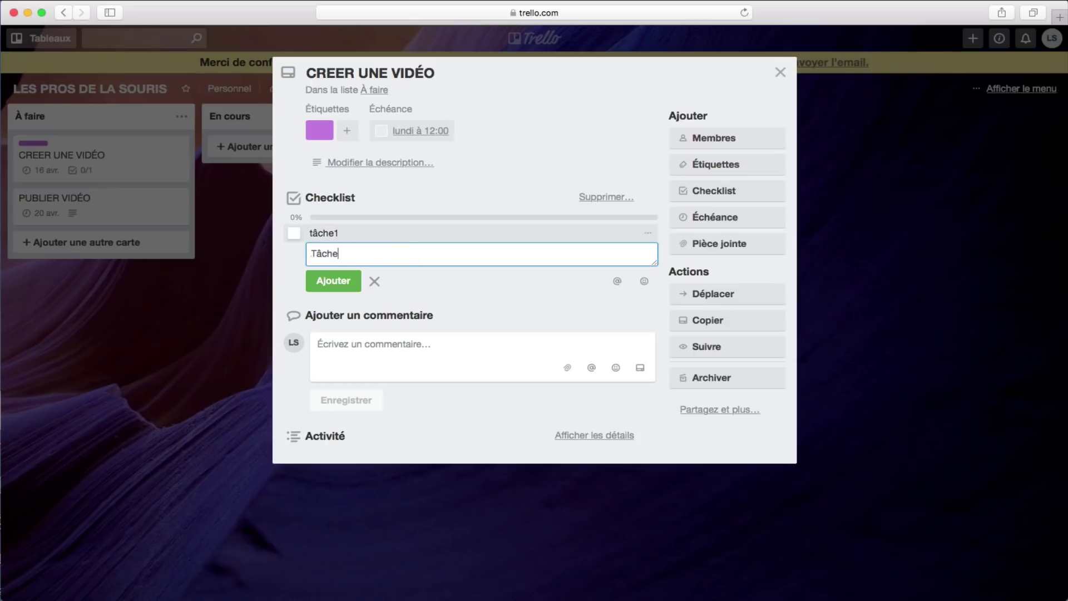
text(2)
key(Return)
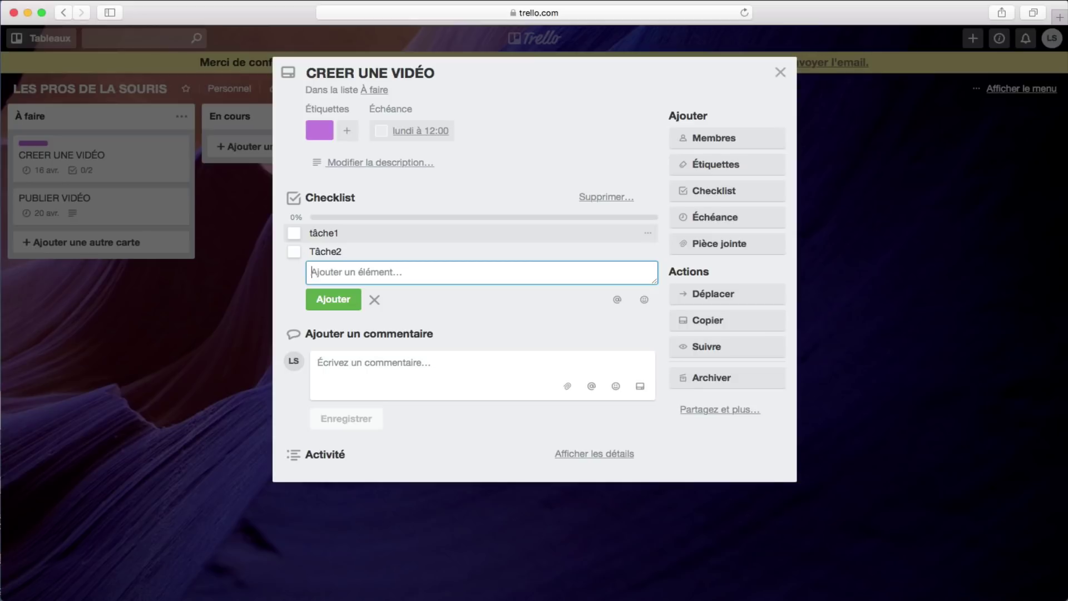
text(Tâche3)
key(Return)
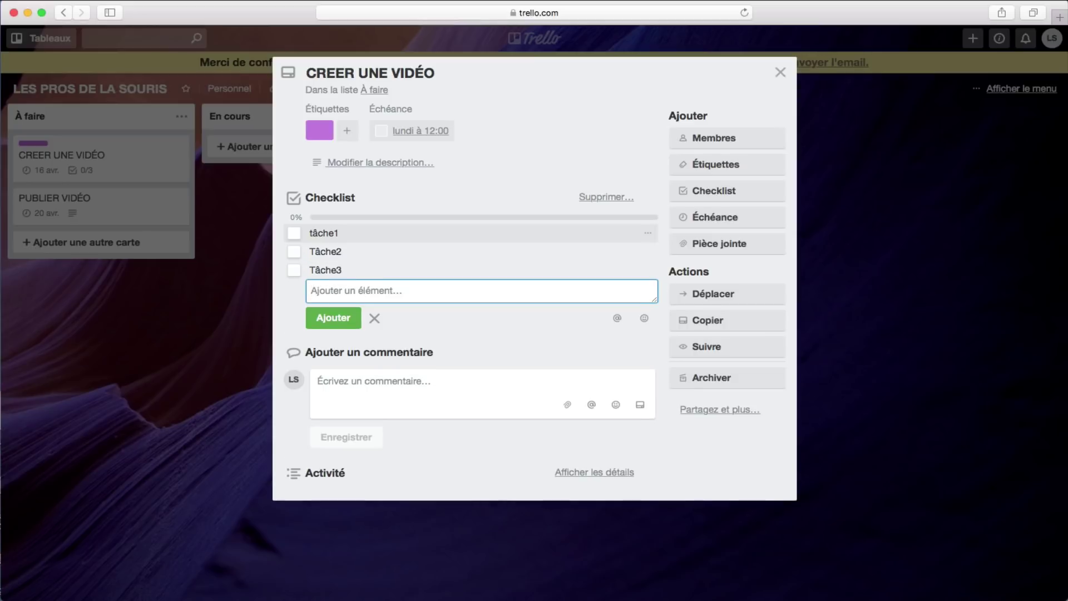
click(480, 310)
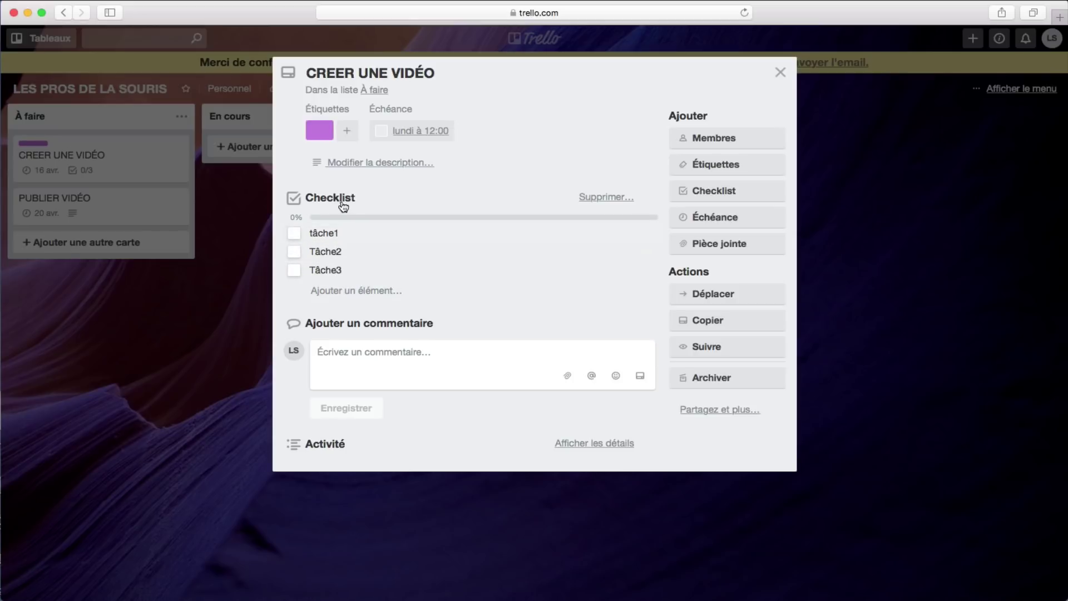
Step: Tick tâche1, check progress on the board, then tick Tâche2 and Tâche3 for 3/3
click(296, 234)
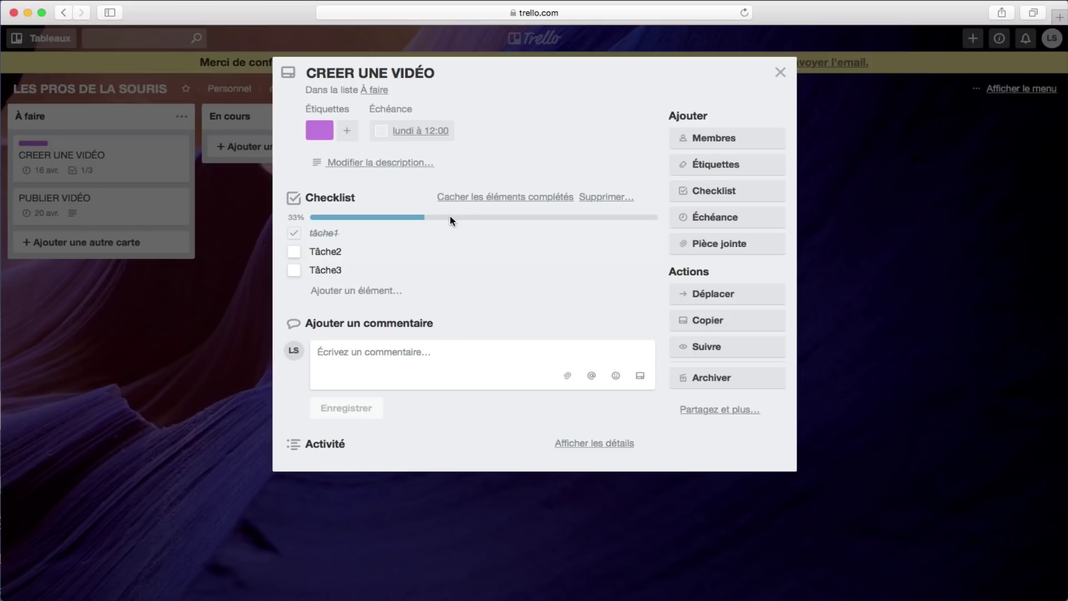
click(505, 489)
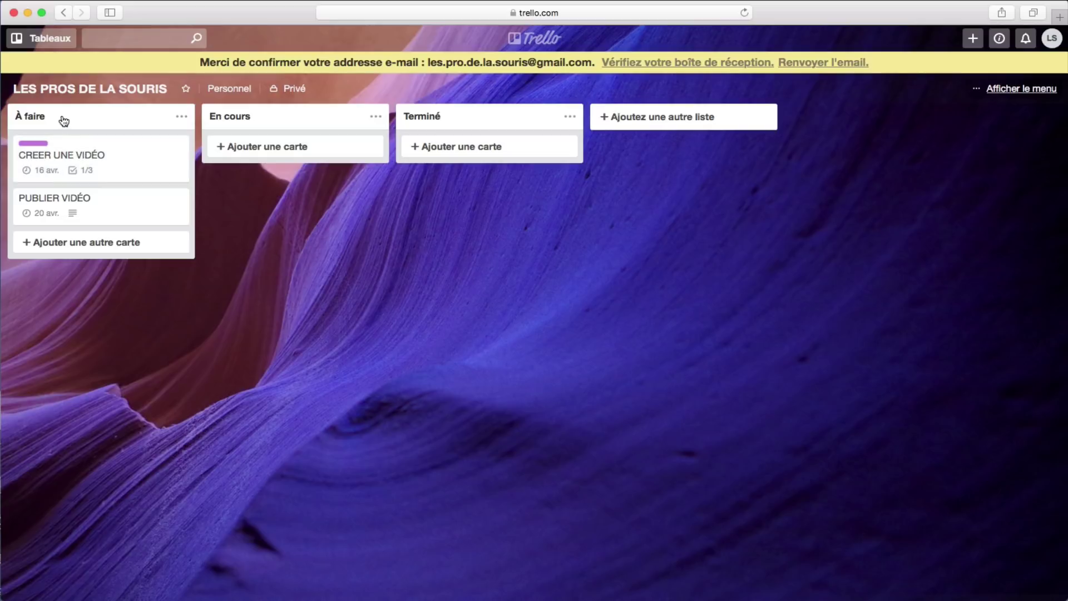
click(100, 159)
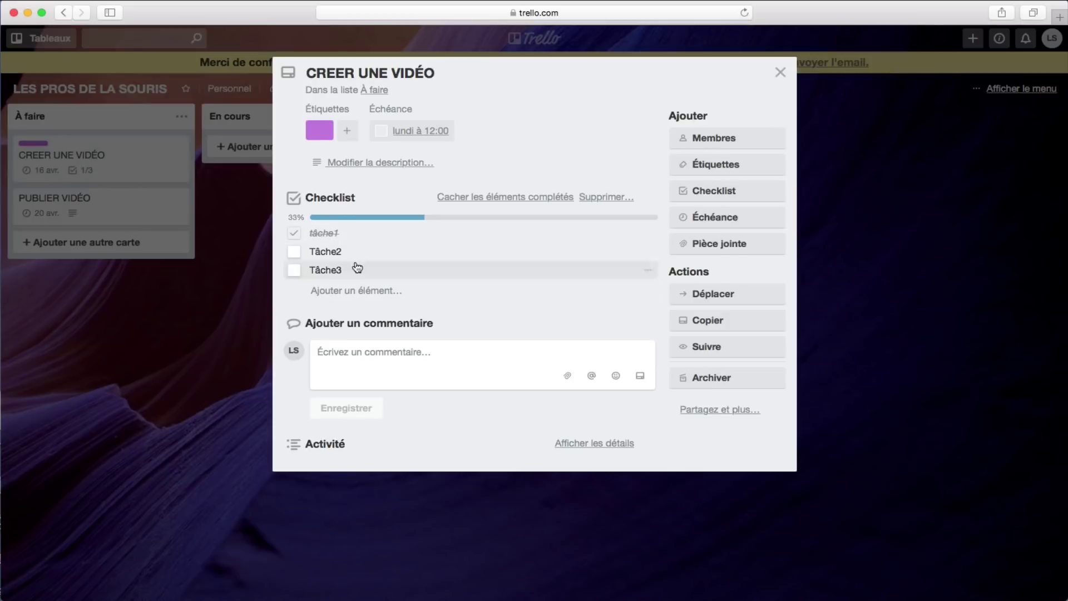
click(297, 255)
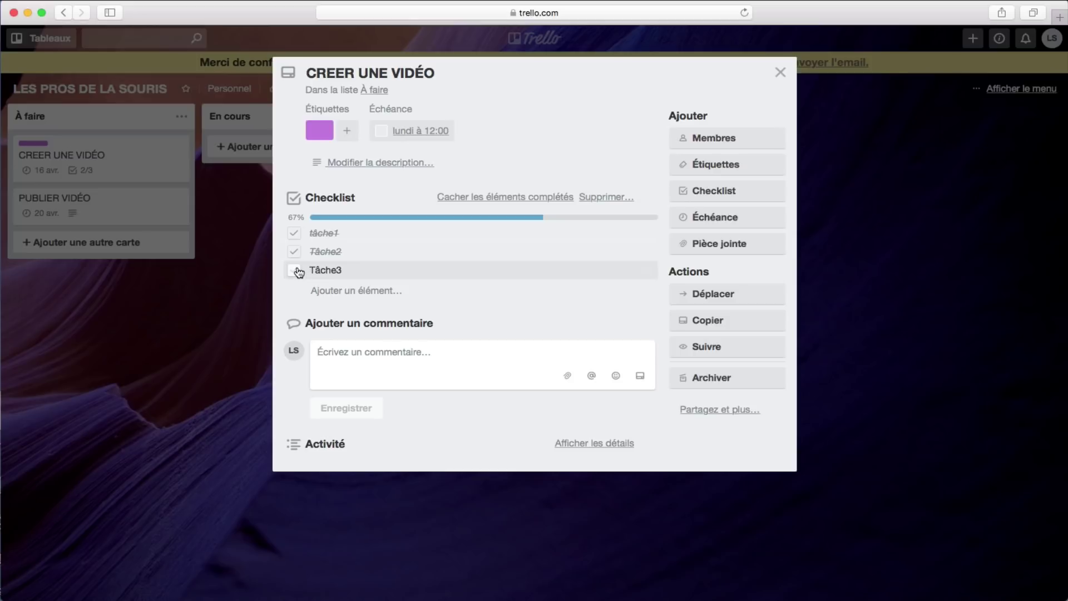
click(298, 271)
Step: Untick all three checklist items back to 0% and start editing tâche1
click(296, 271)
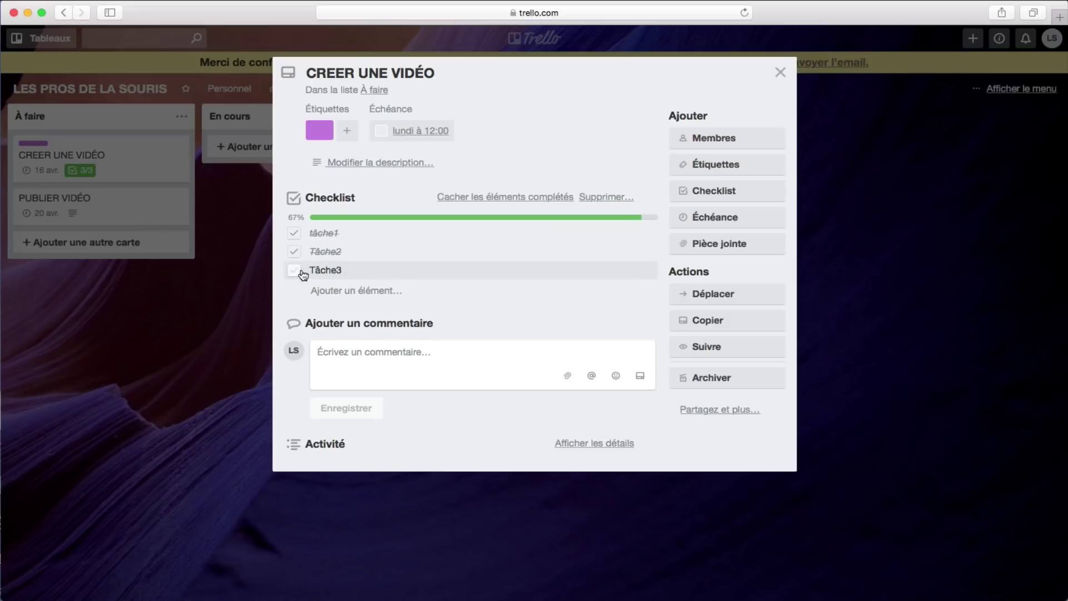
click(298, 253)
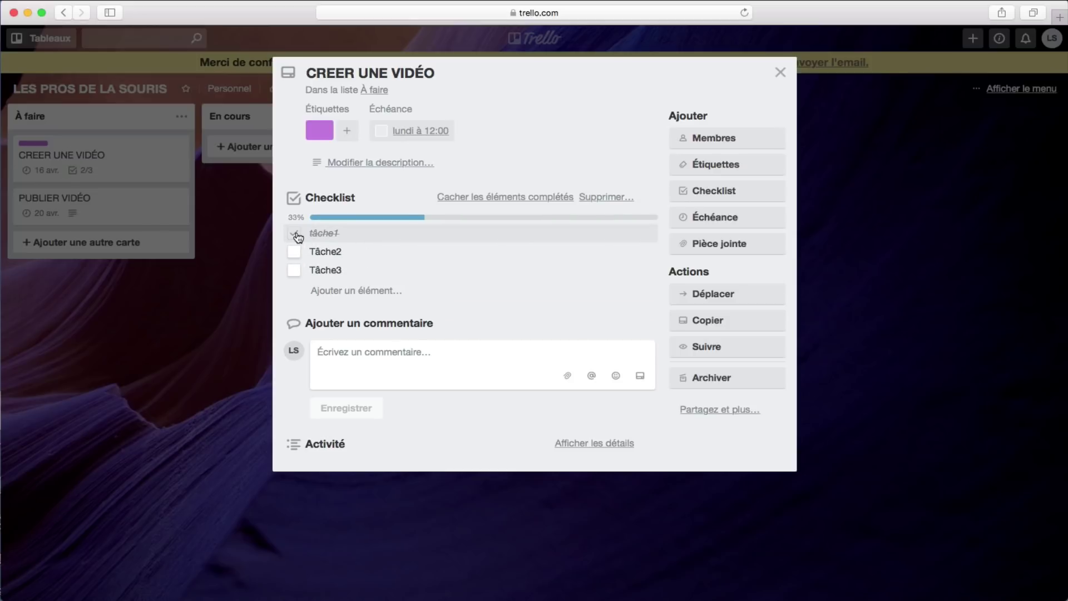
click(296, 234)
click(363, 237)
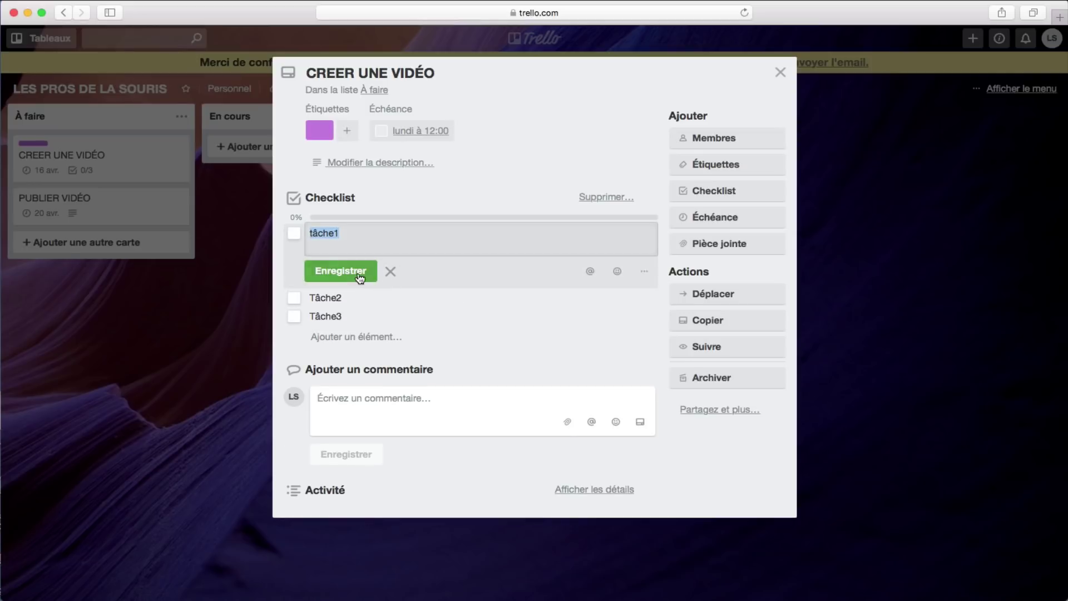
Step: Add a mention of the other board member to the tâche1 checklist item and save it
click(334, 271)
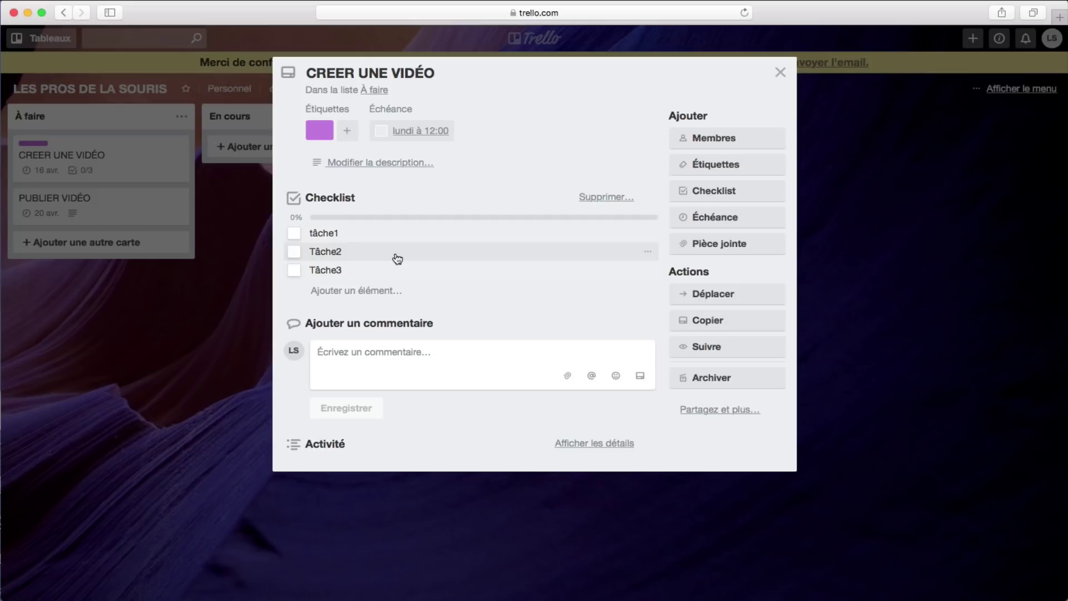
click(402, 234)
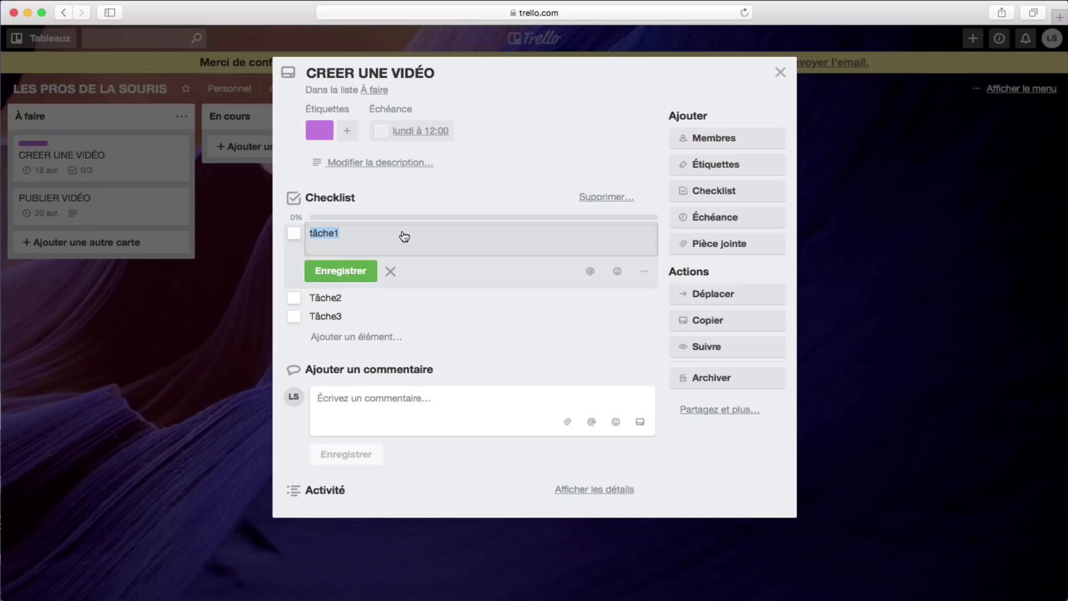
click(382, 232)
click(590, 272)
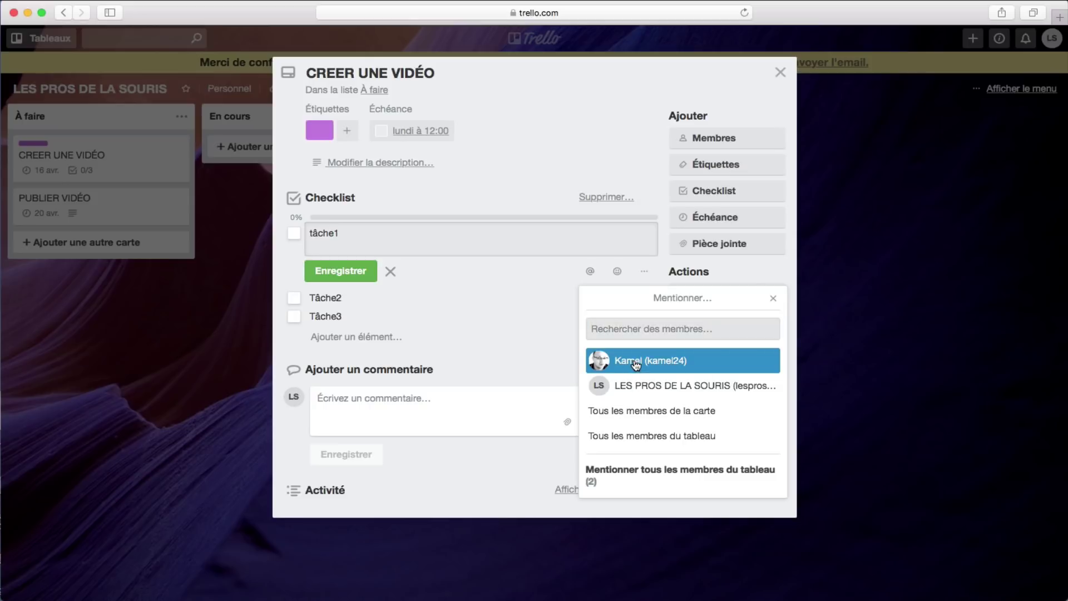
click(636, 363)
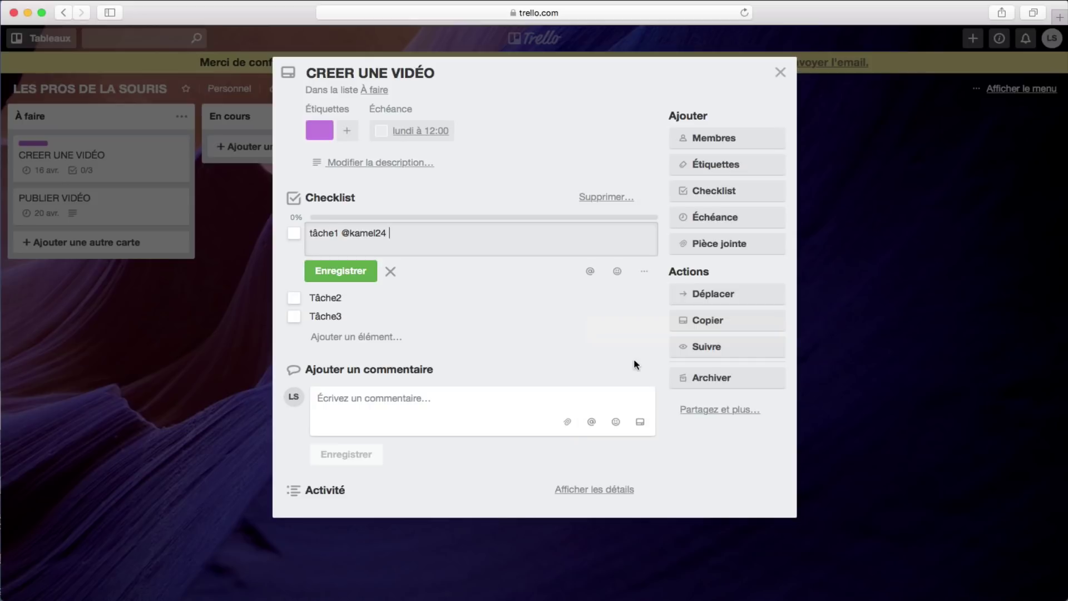
click(345, 272)
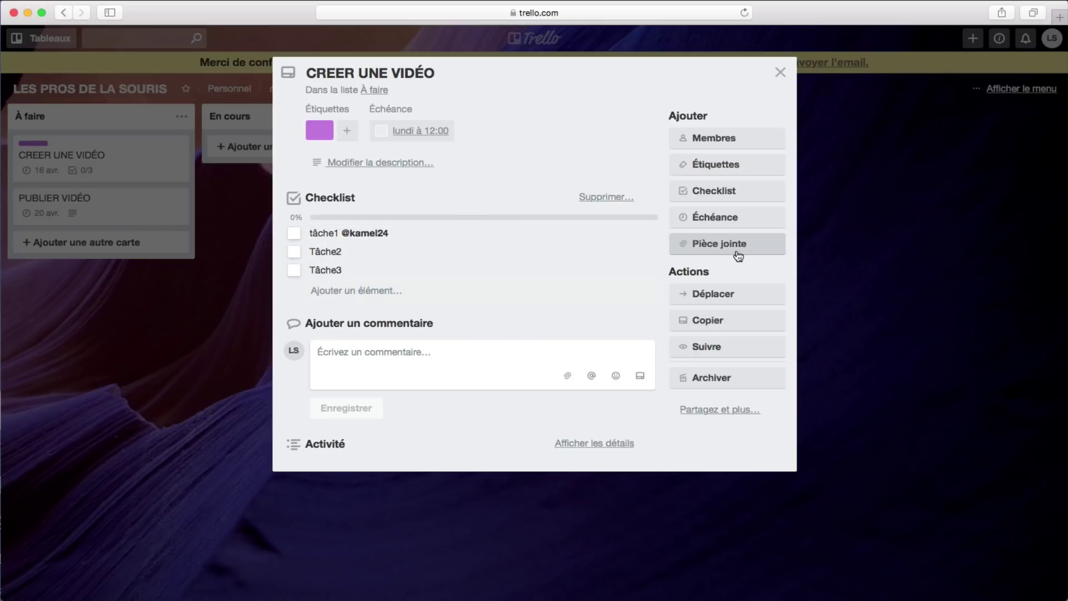
Step: Upload trello-logo-blue.png from the computer as an attachment to the CREER UNE VIDÉO card
click(713, 244)
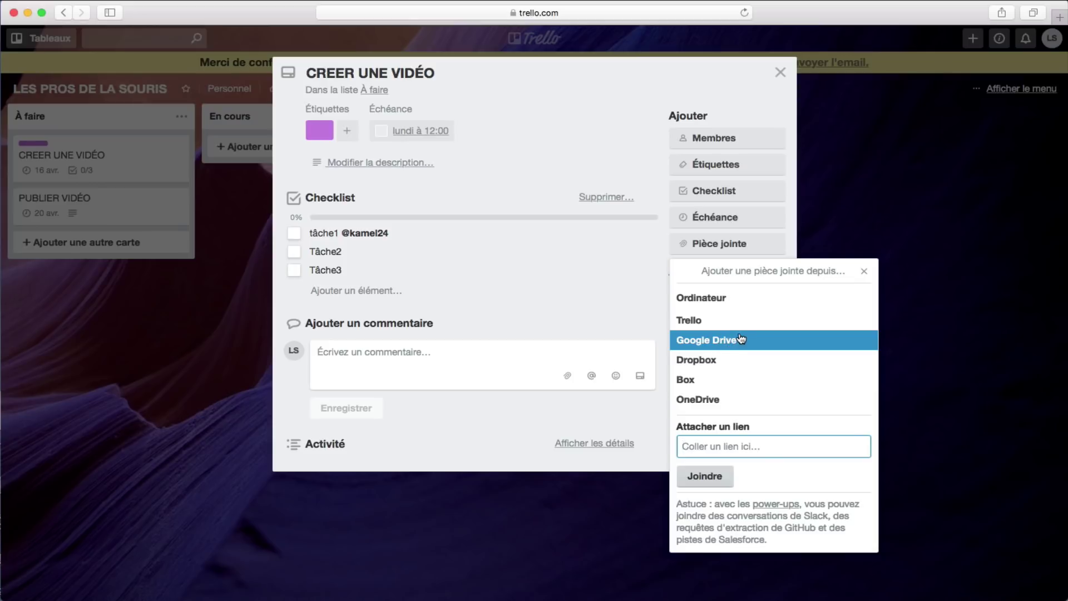
click(712, 300)
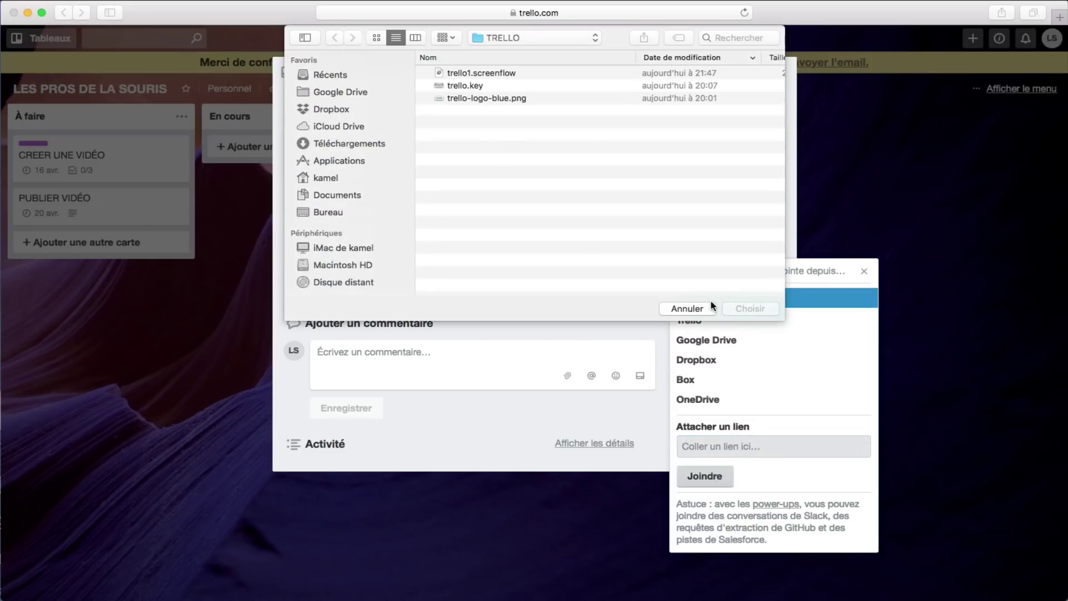
click(489, 98)
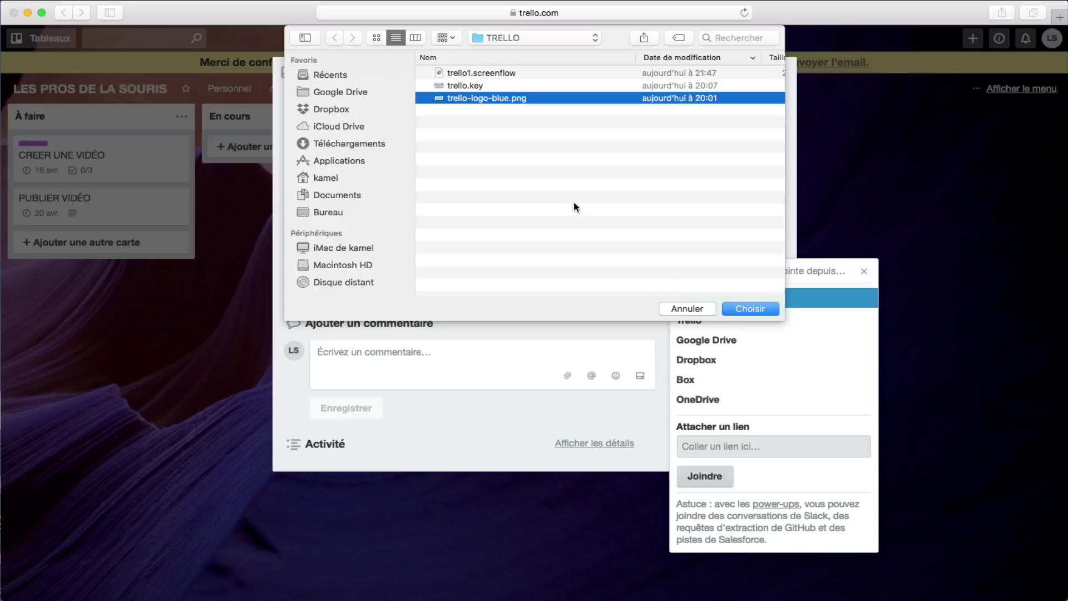
click(740, 309)
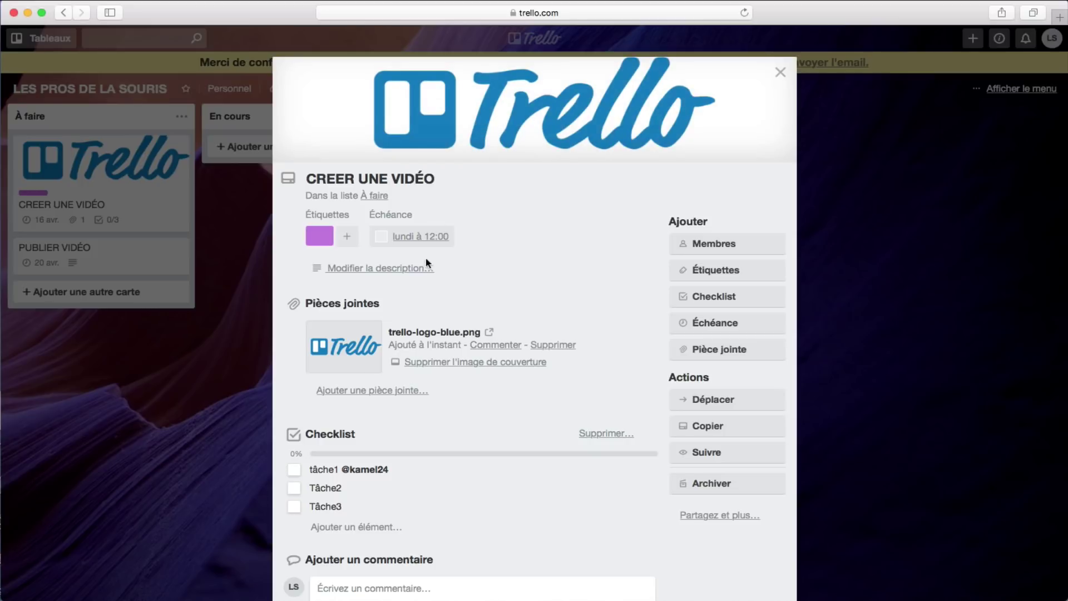
Step: Remove trello-logo-blue.png as the CREER UNE VIDÉO cover, keeping it attached, and reopen the card
click(234, 364)
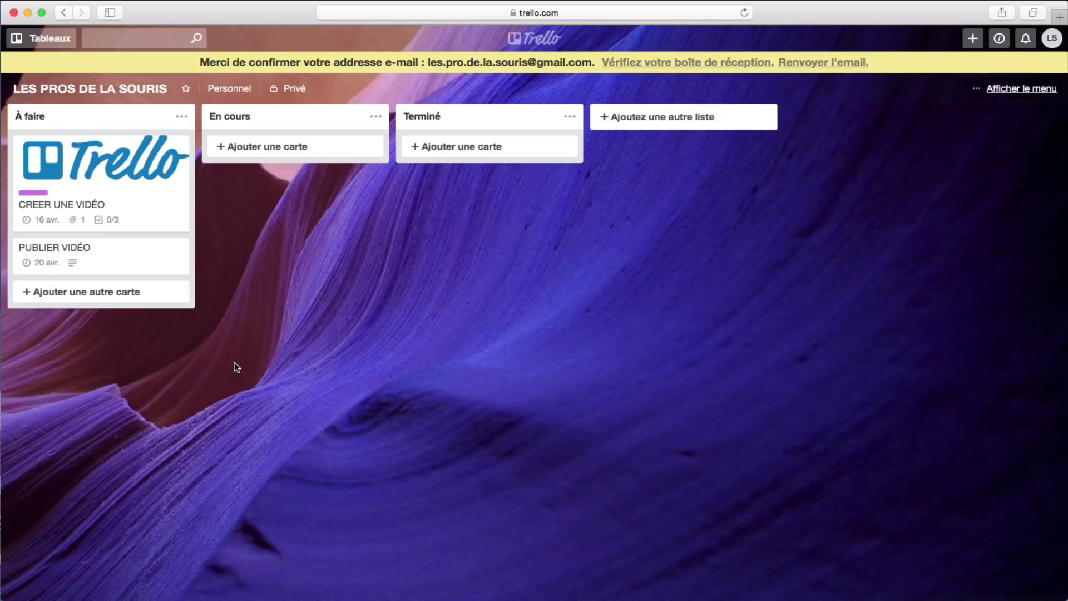
click(135, 194)
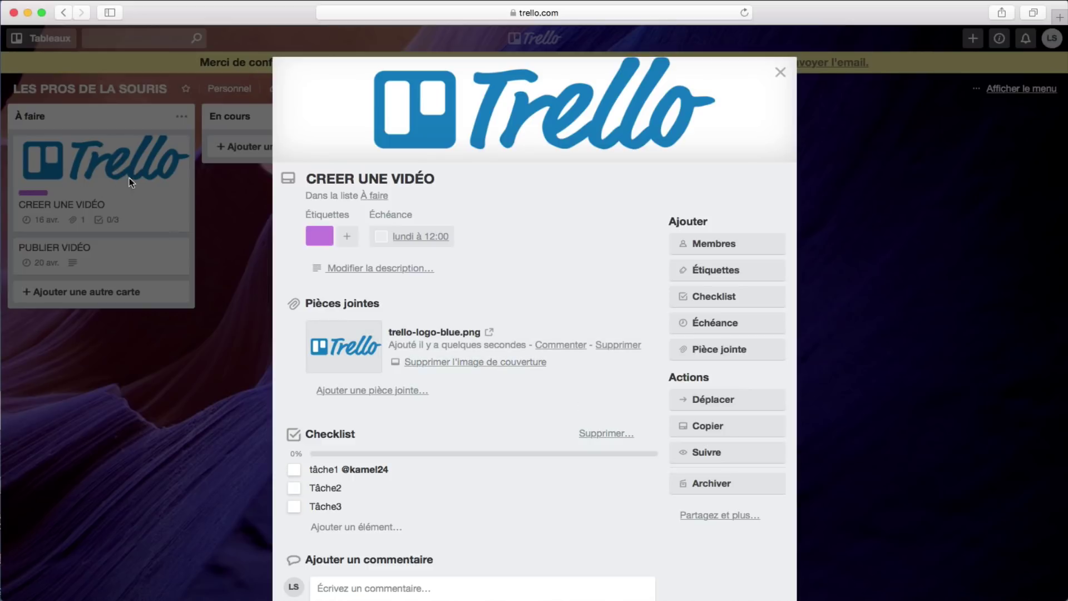
click(481, 365)
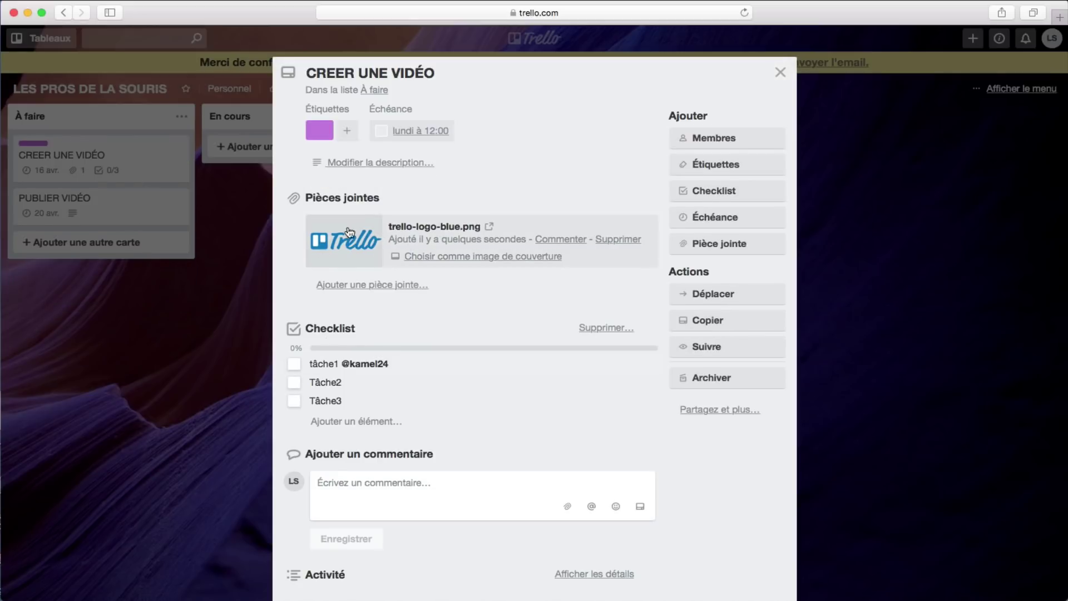
click(256, 327)
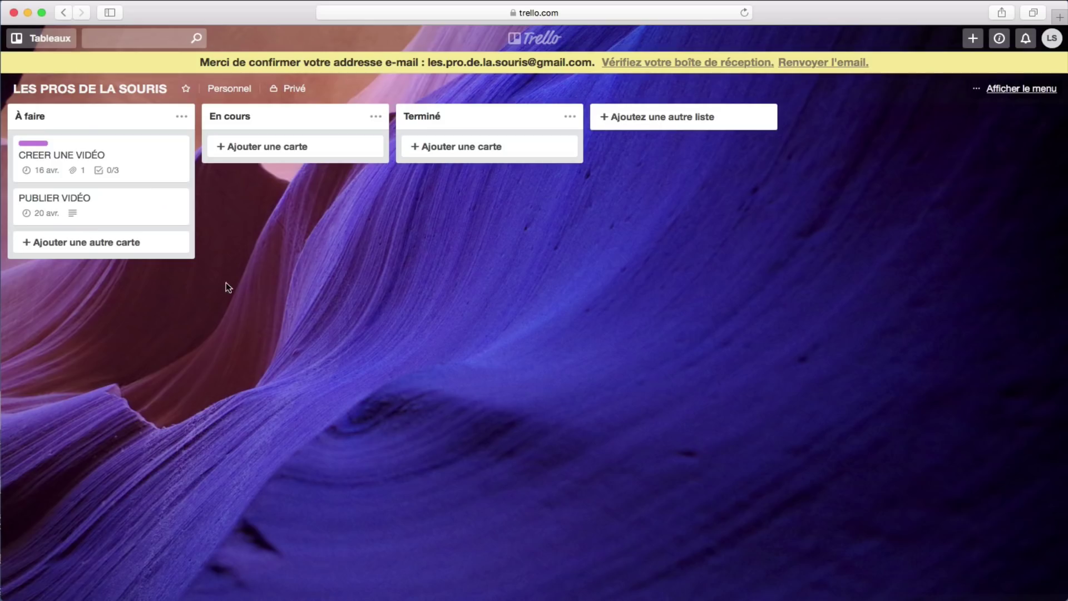
click(117, 156)
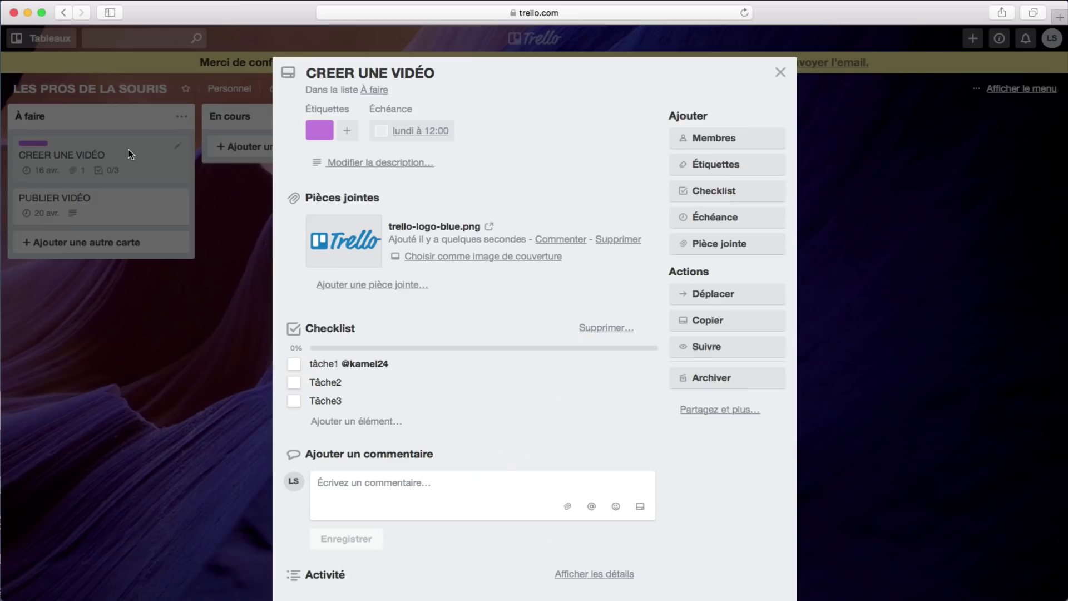
scroll(489, 278, down, 2)
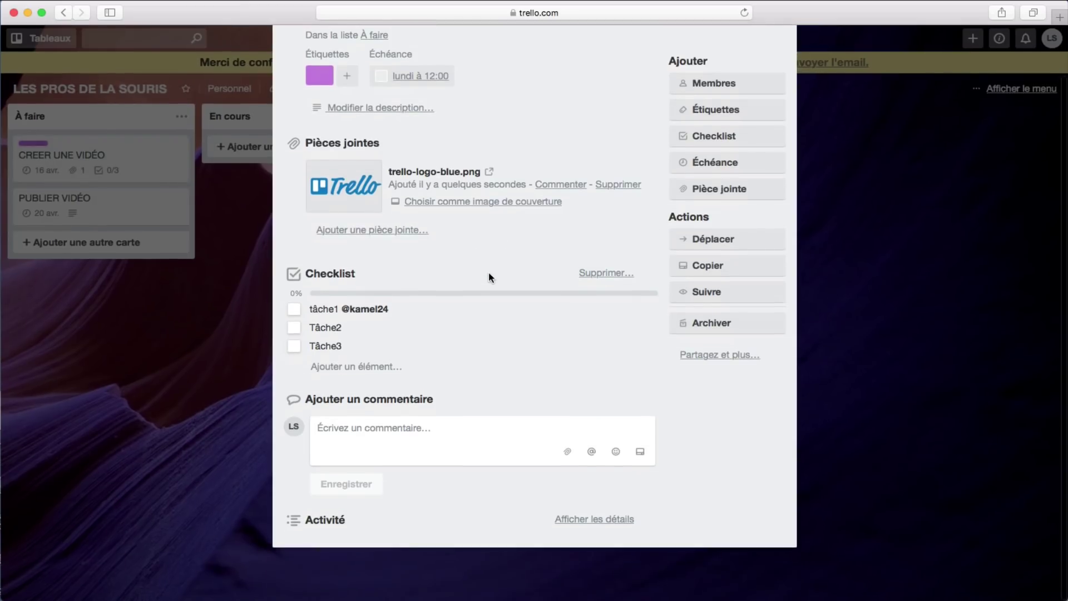
Step: Post the comment 'saut' mentioning the board member on CREER UNE VIDÉO, then close the card
click(338, 434)
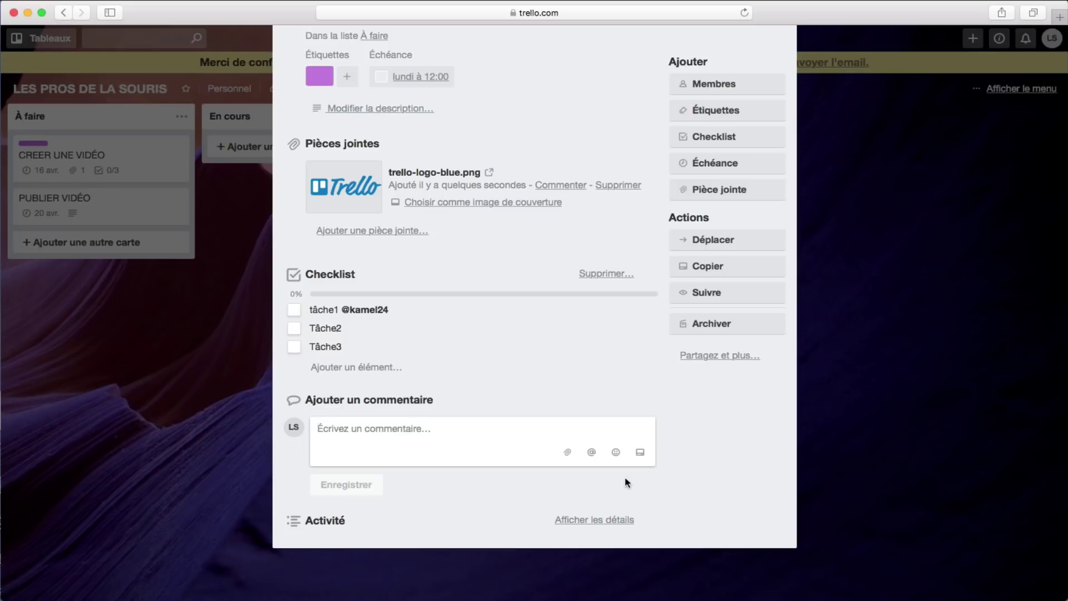
click(591, 451)
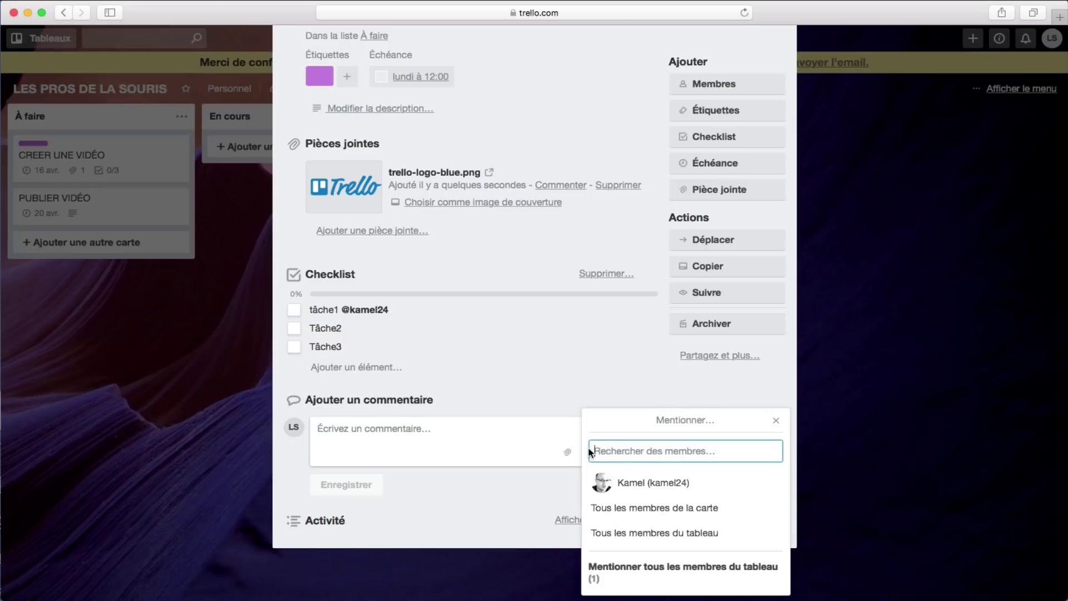
click(629, 481)
text(saut)
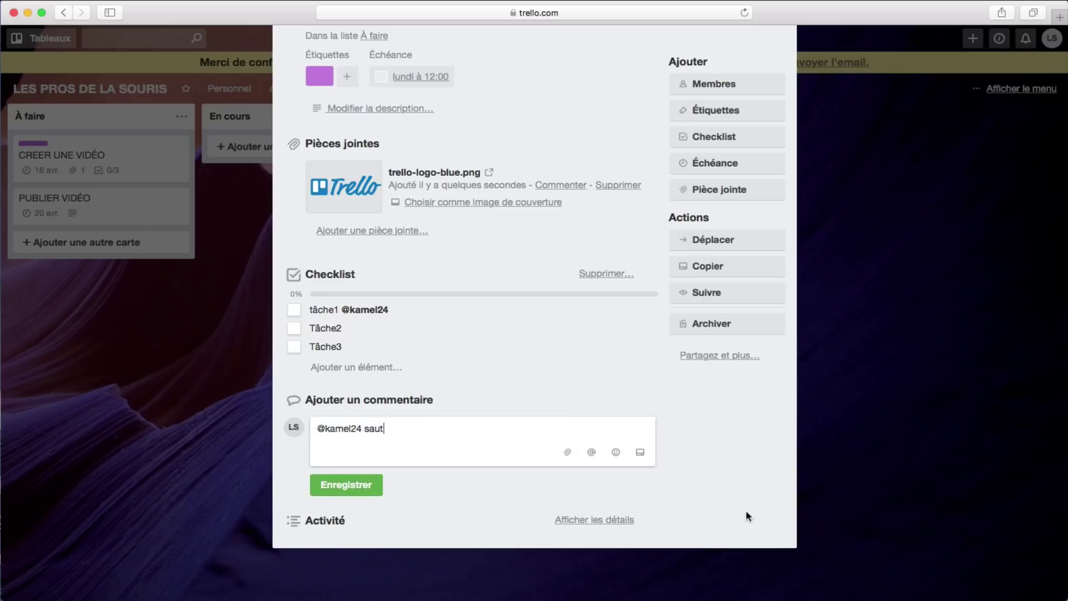
click(351, 485)
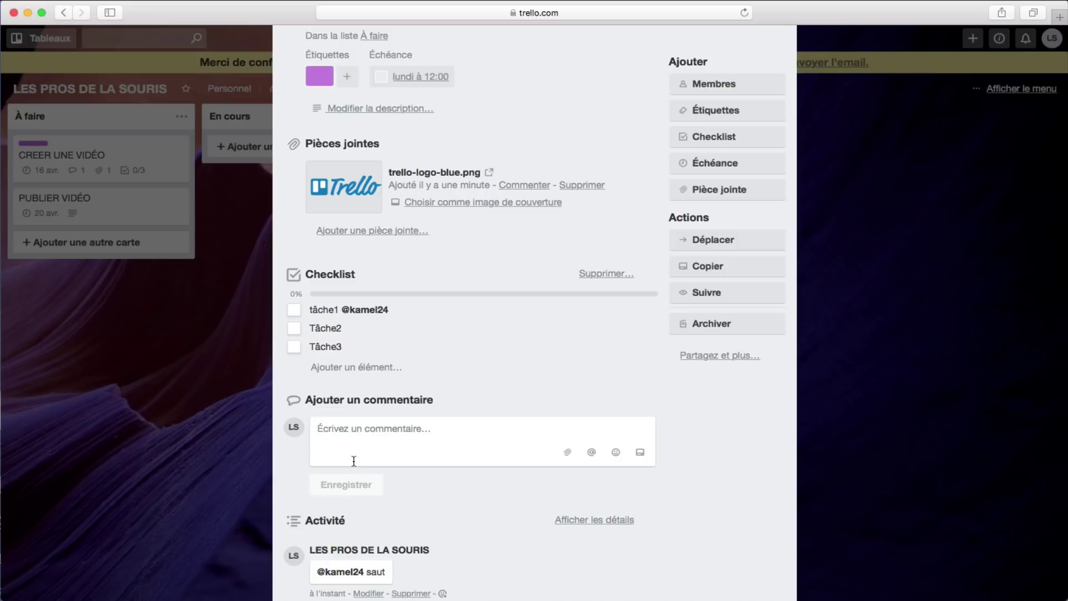
scroll(356, 461, down, 2)
scroll(209, 360, up, 5)
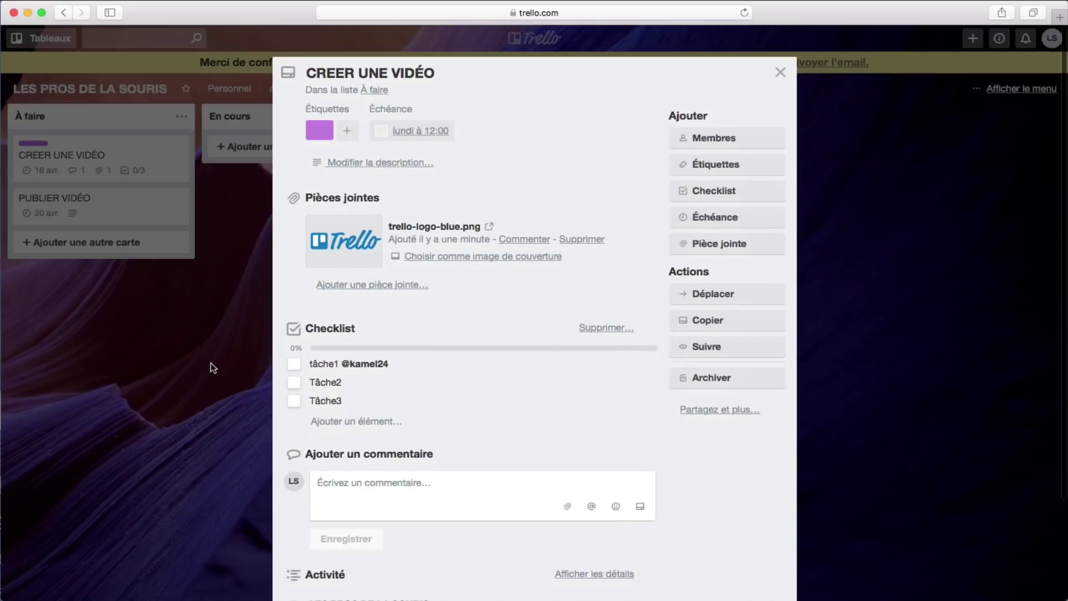
click(214, 367)
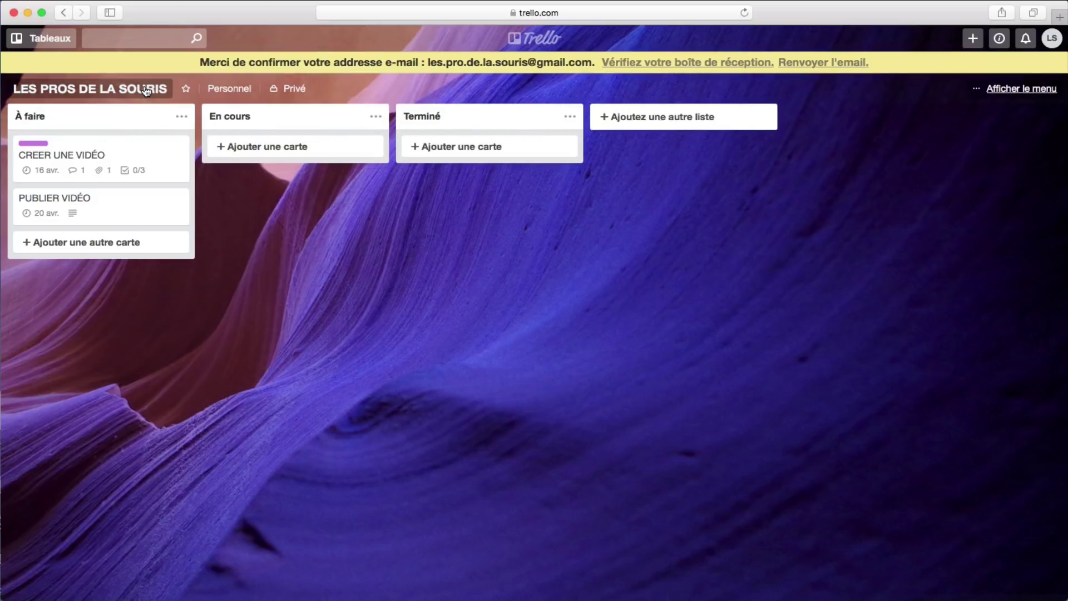
Step: Select the À faire and En cours list titles for editing, then start adding another list
click(54, 116)
click(102, 115)
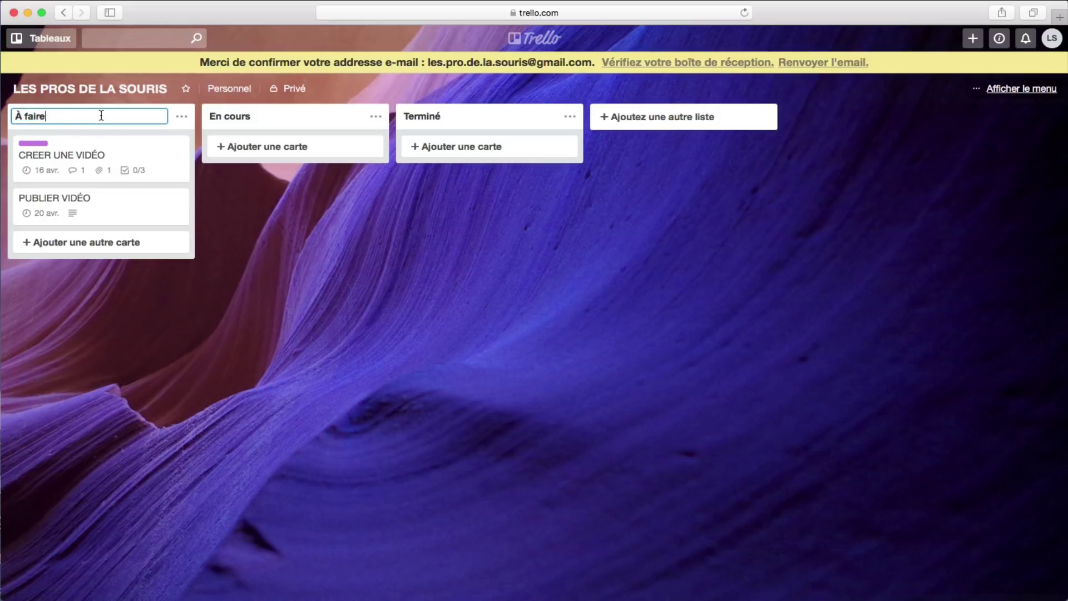
triple_click(72, 115)
click(277, 116)
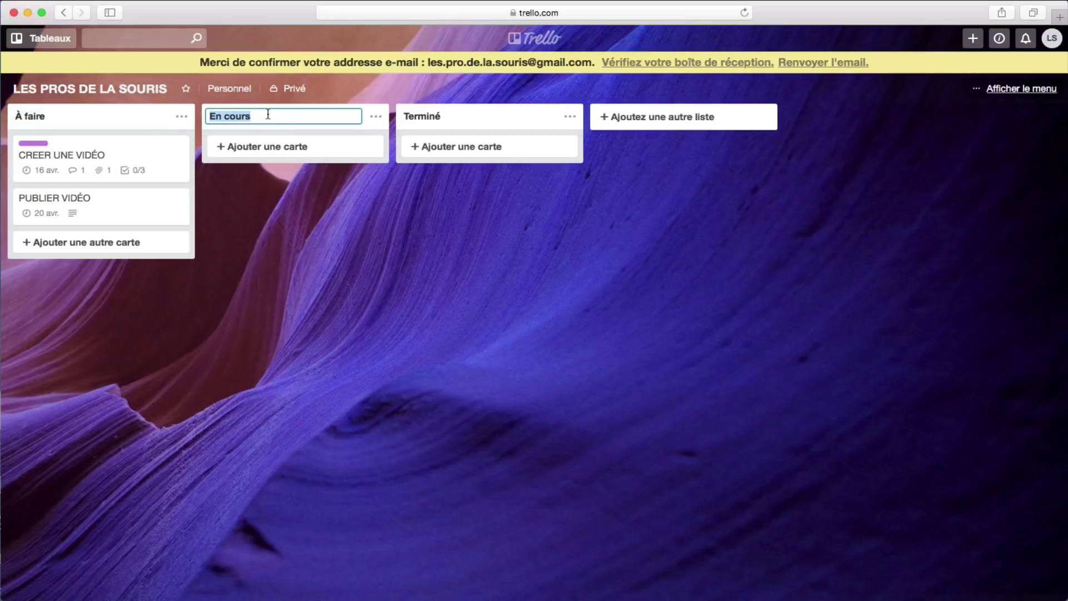
click(660, 122)
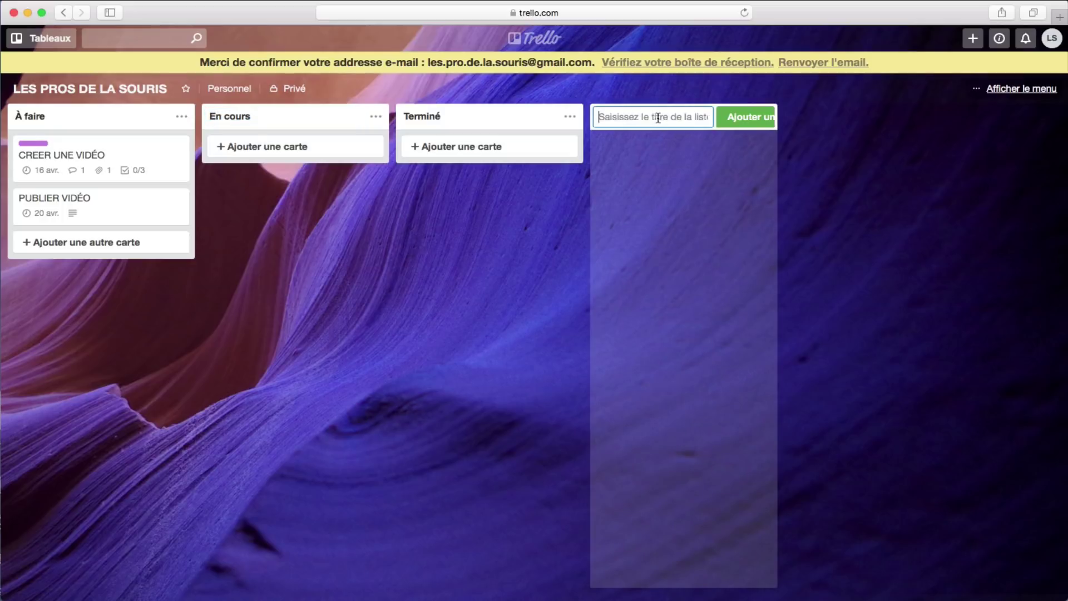
Step: Create a list named test and move it to the leftmost position on the board
text(te)
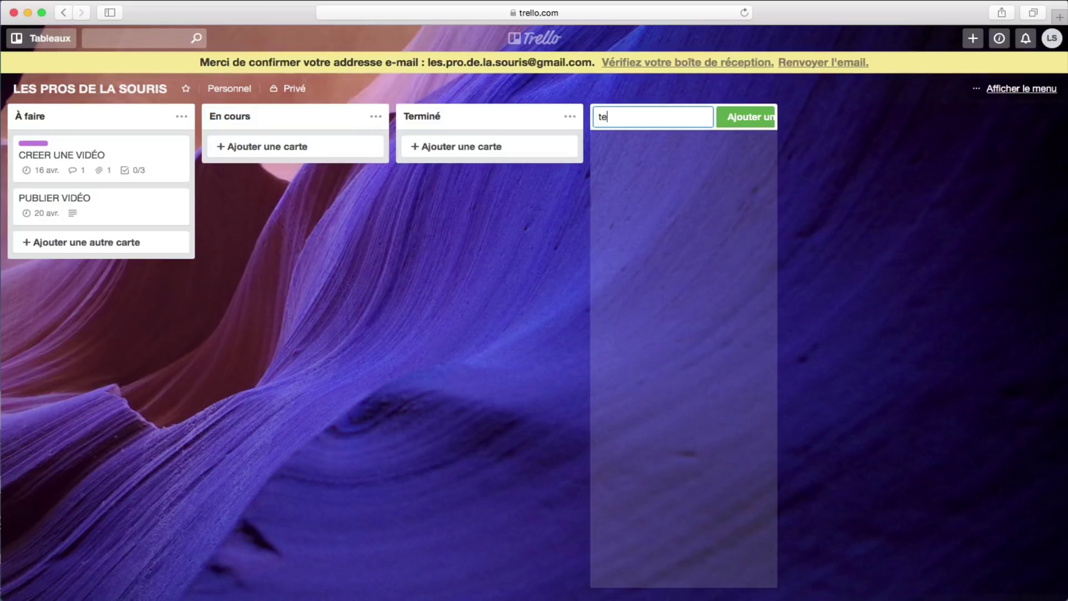
text(st)
click(742, 118)
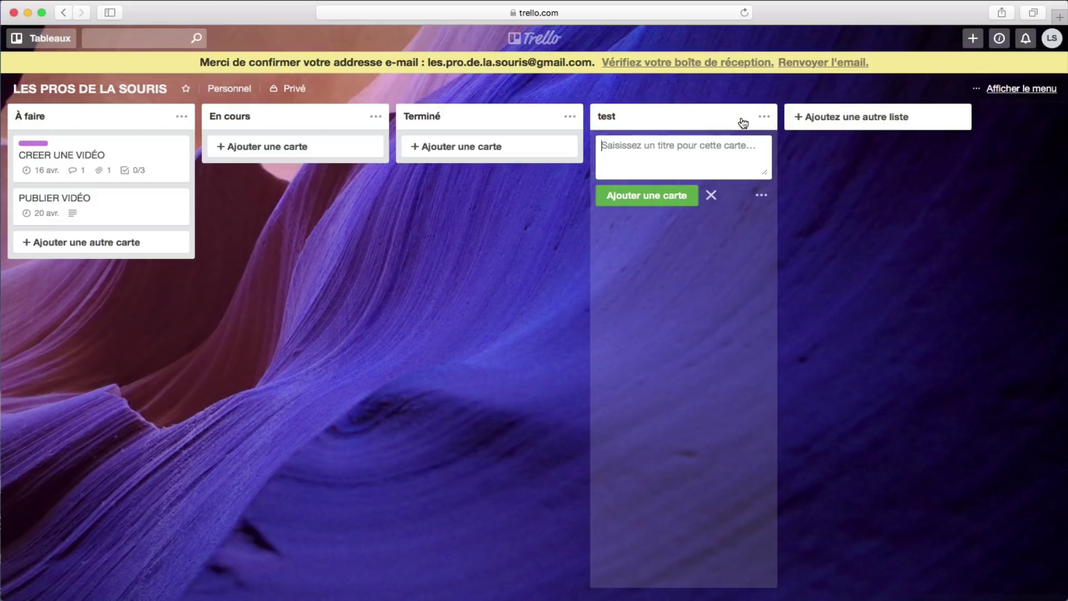
click(836, 209)
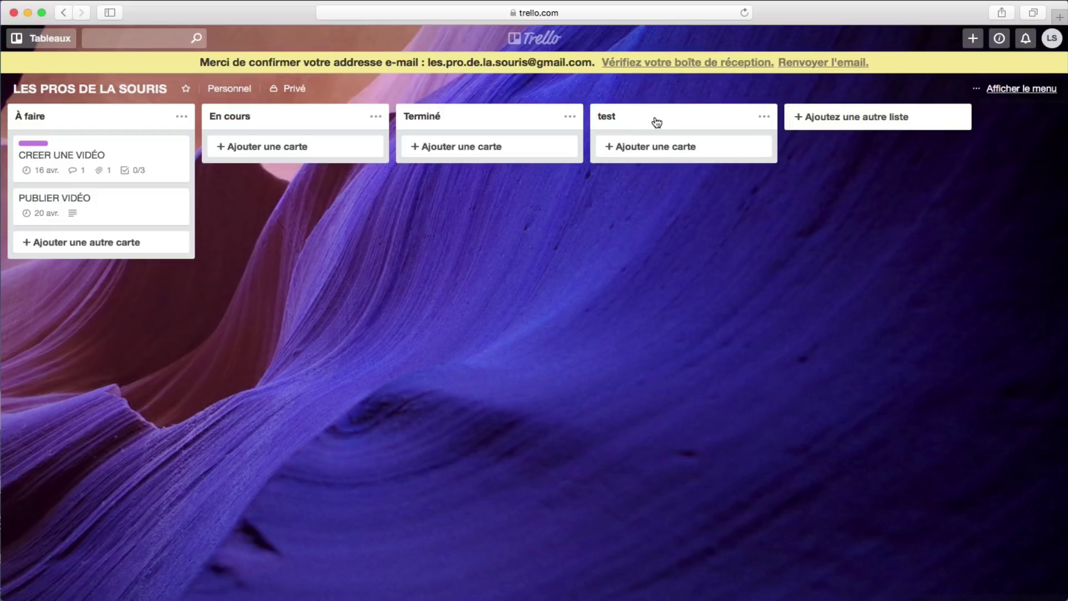
drag(656, 121, 89, 108)
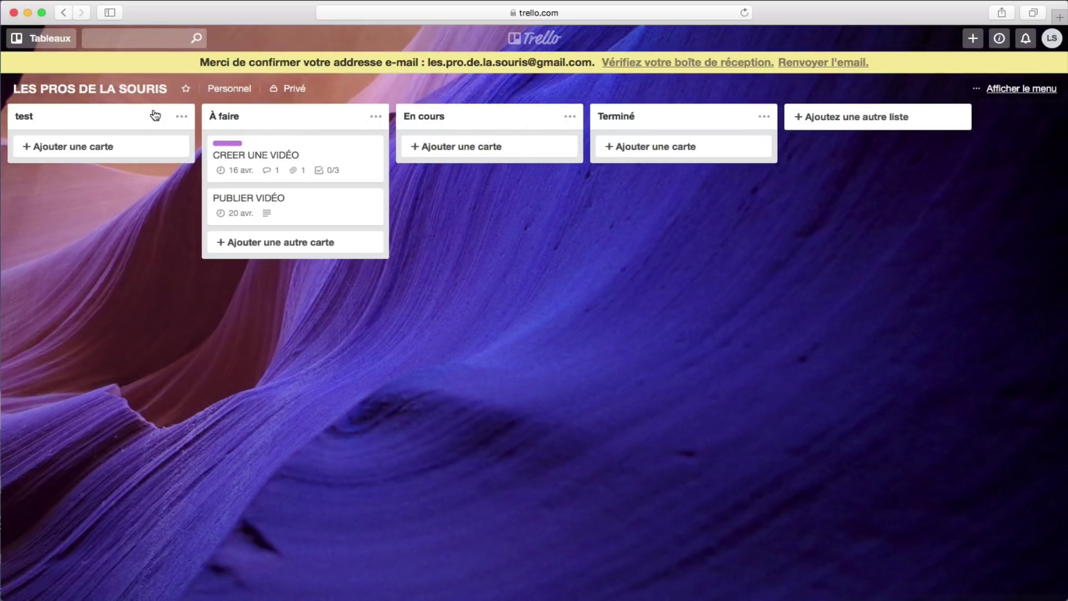
Step: Add a card titled 'test 01' to the test list
click(58, 147)
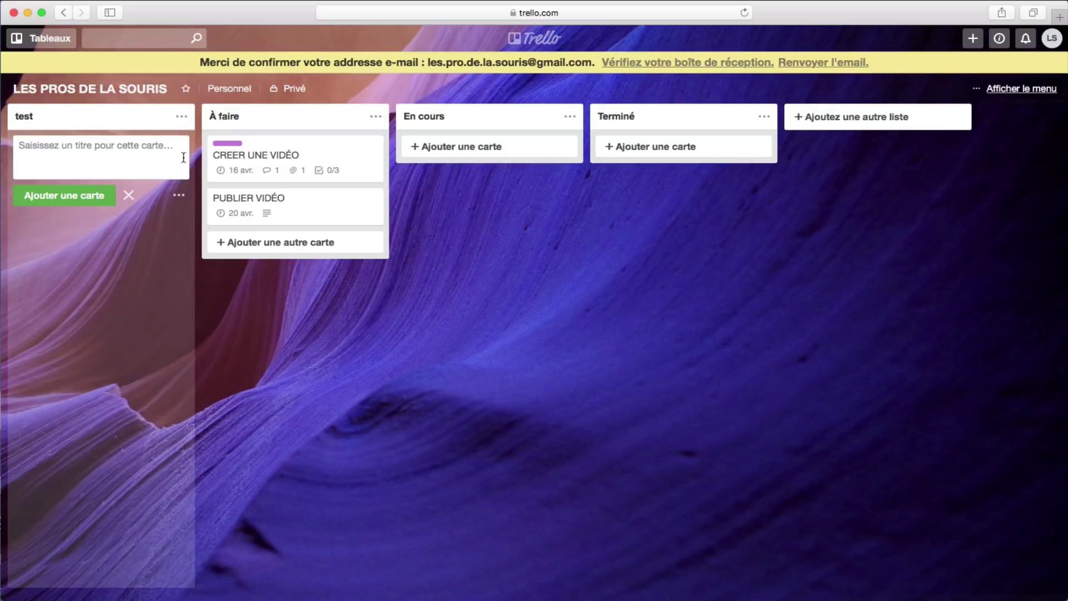
text(test )
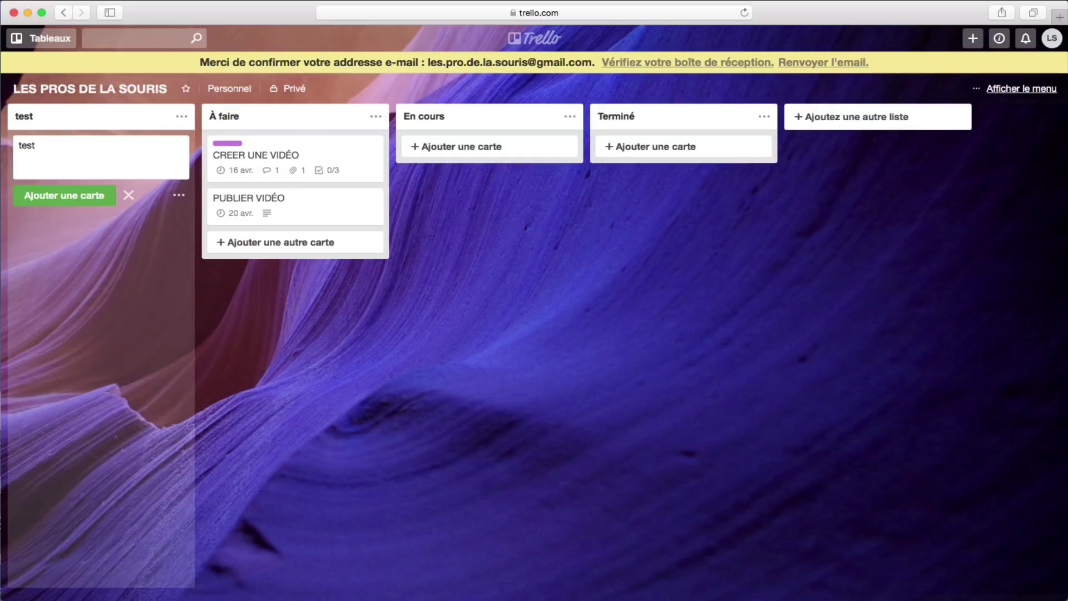
text(01)
click(44, 198)
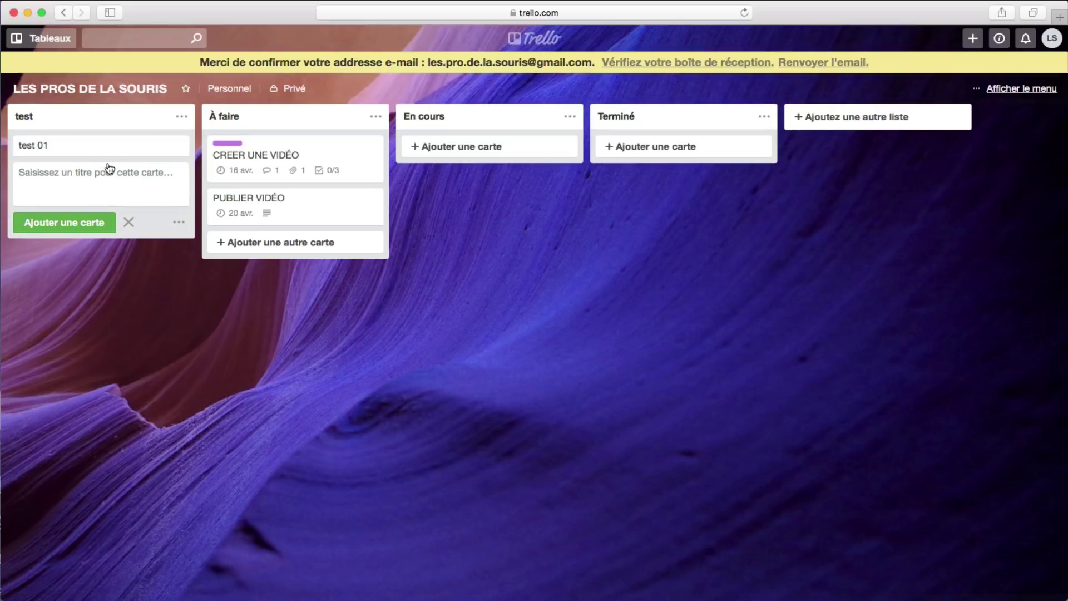
click(228, 319)
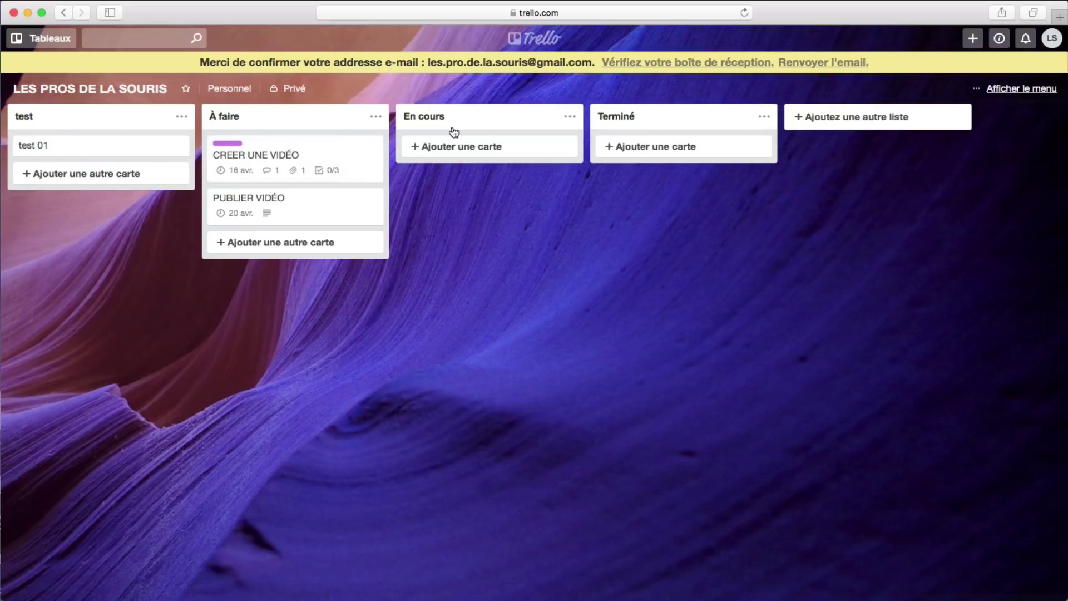